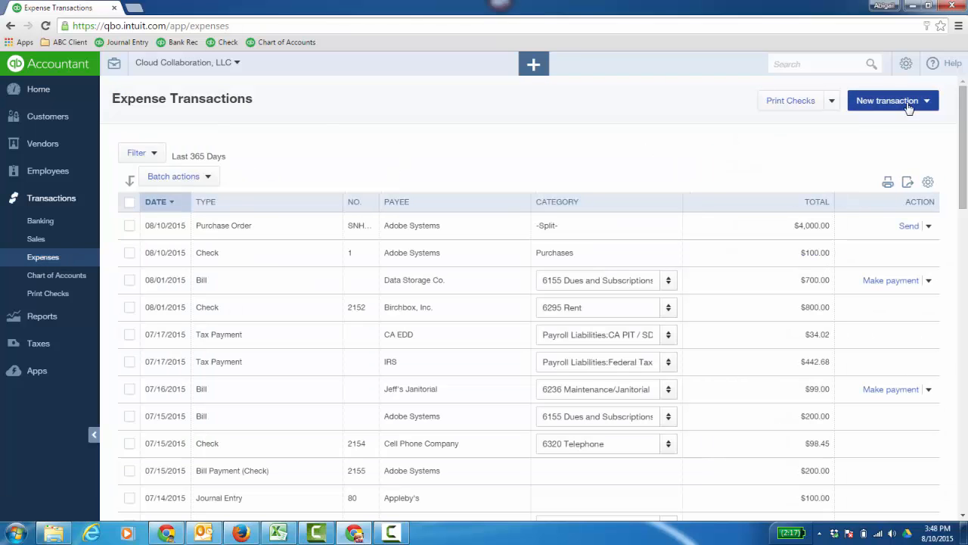
pyautogui.click(906, 102)
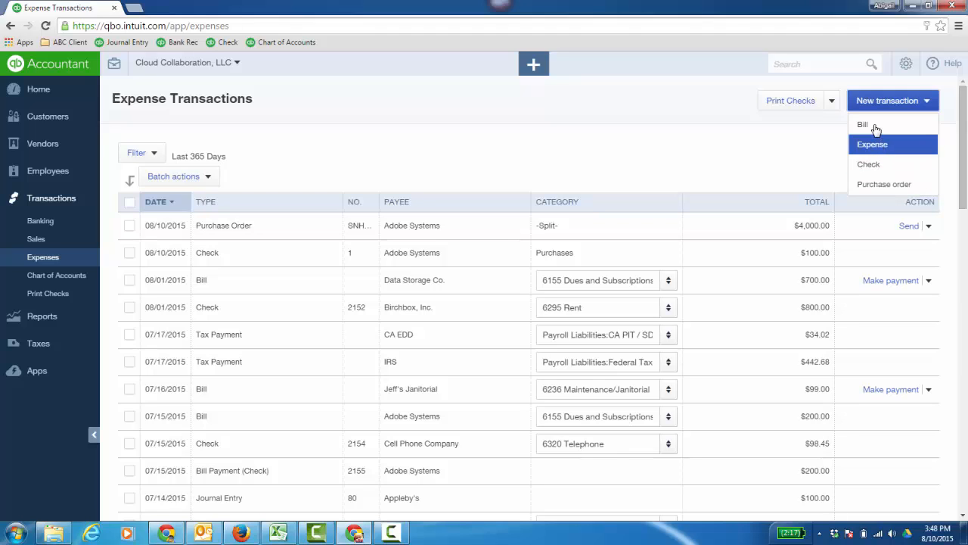
pyautogui.click(533, 67)
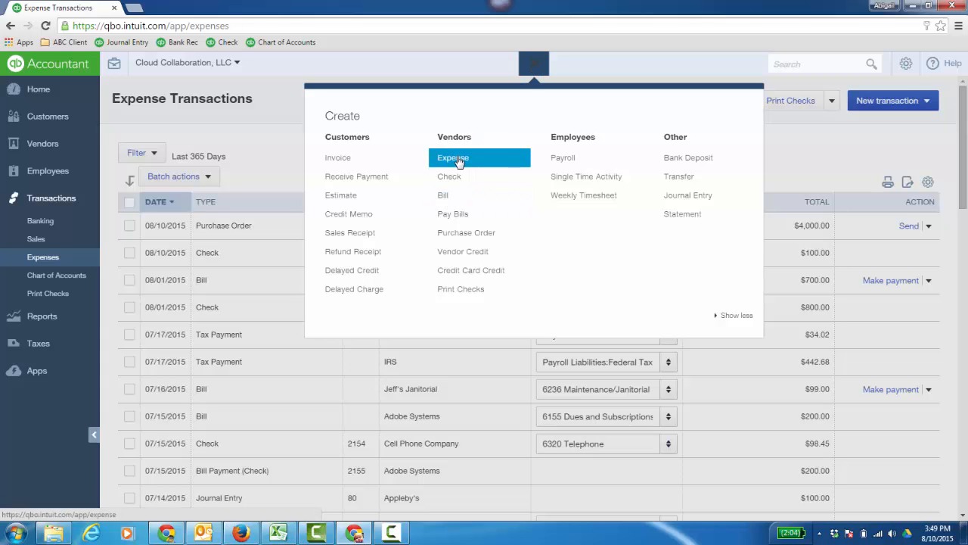
pyautogui.click(537, 71)
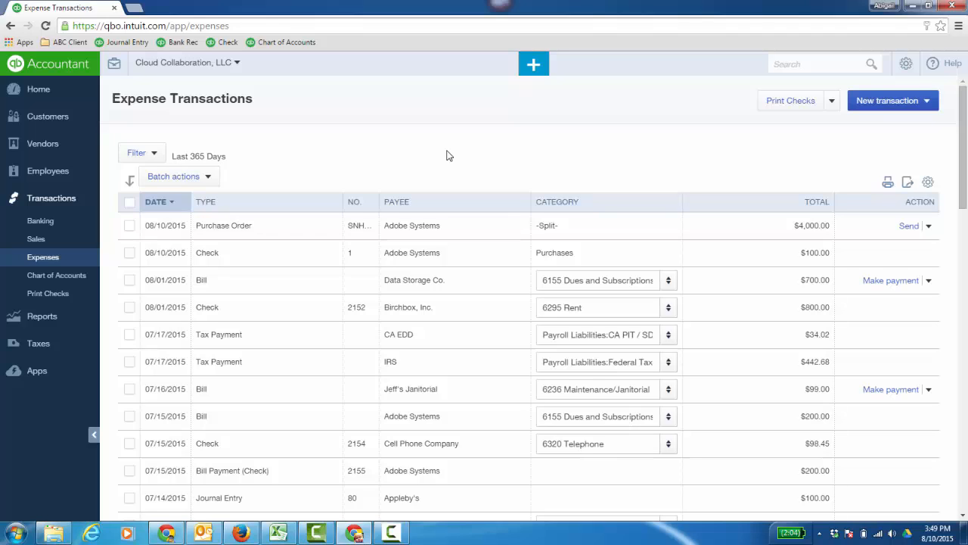
# - Start a new expense for payee Amazon with American Express as the payment method
pyautogui.click(924, 106)
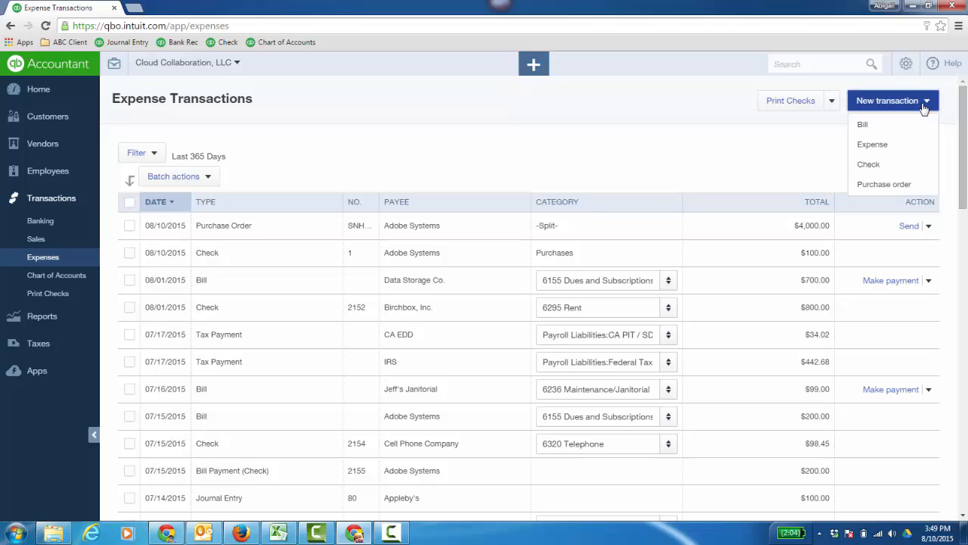
pyautogui.click(887, 148)
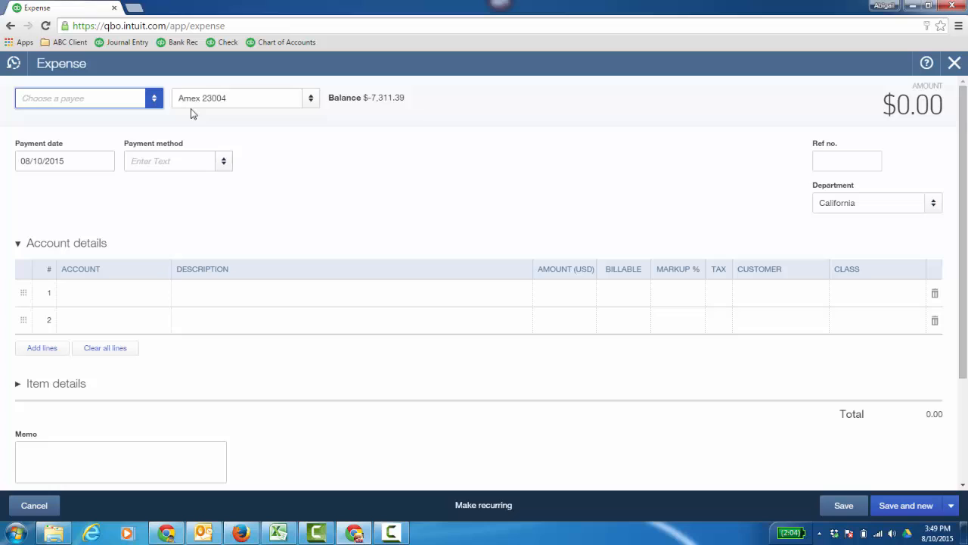
pyautogui.click(153, 104)
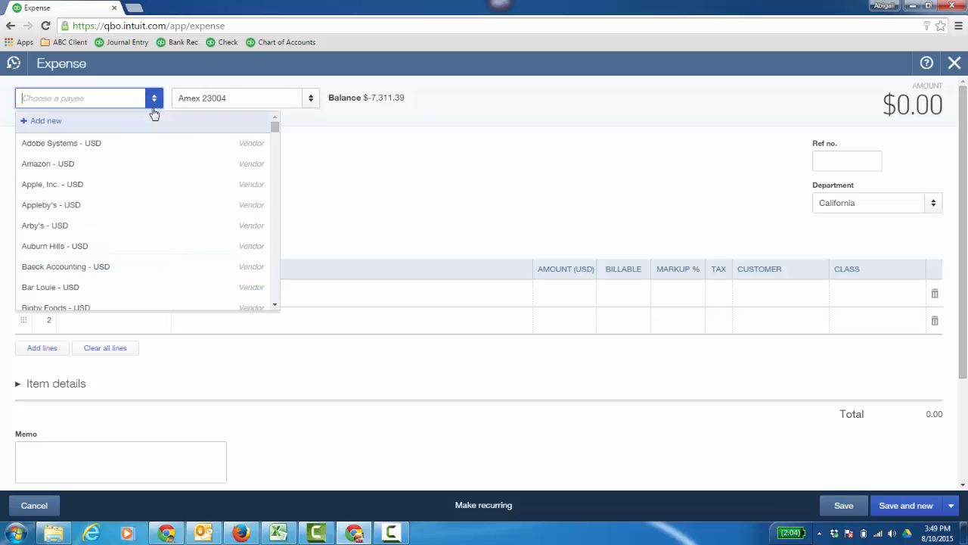
pyautogui.click(98, 168)
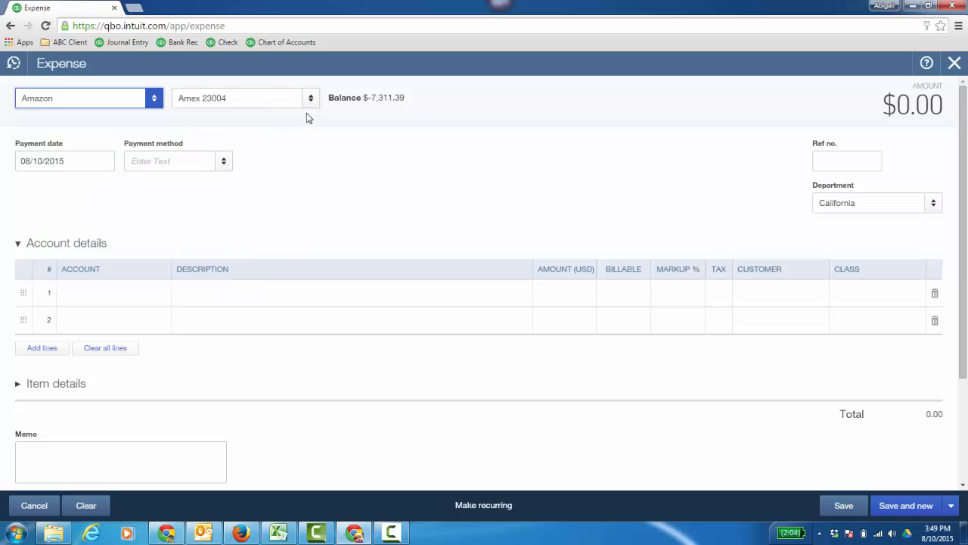
pyautogui.click(151, 161)
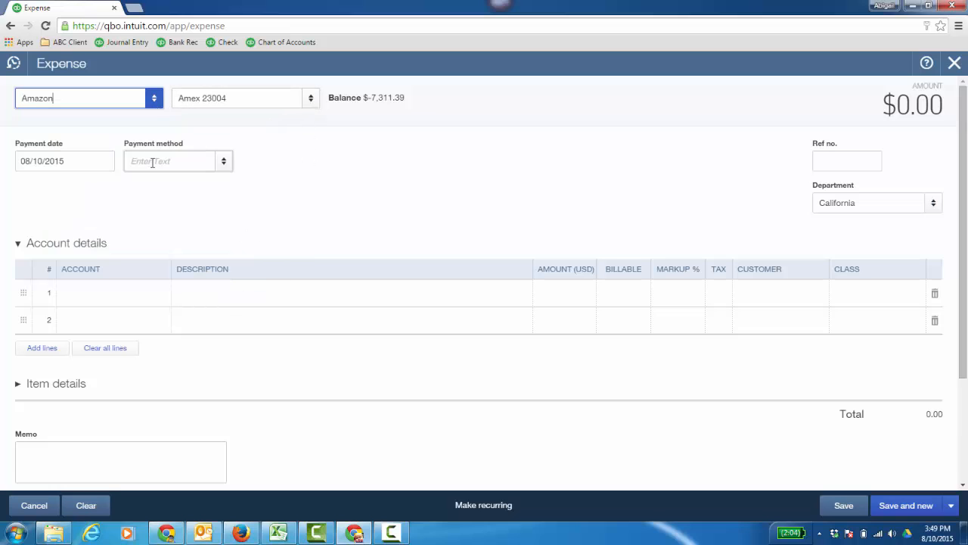
pyautogui.click(225, 163)
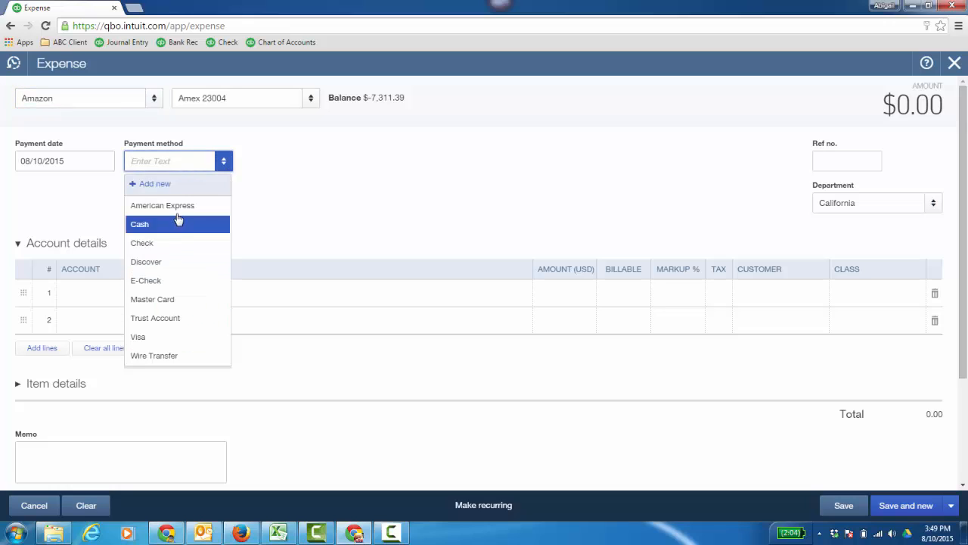
pyautogui.click(181, 208)
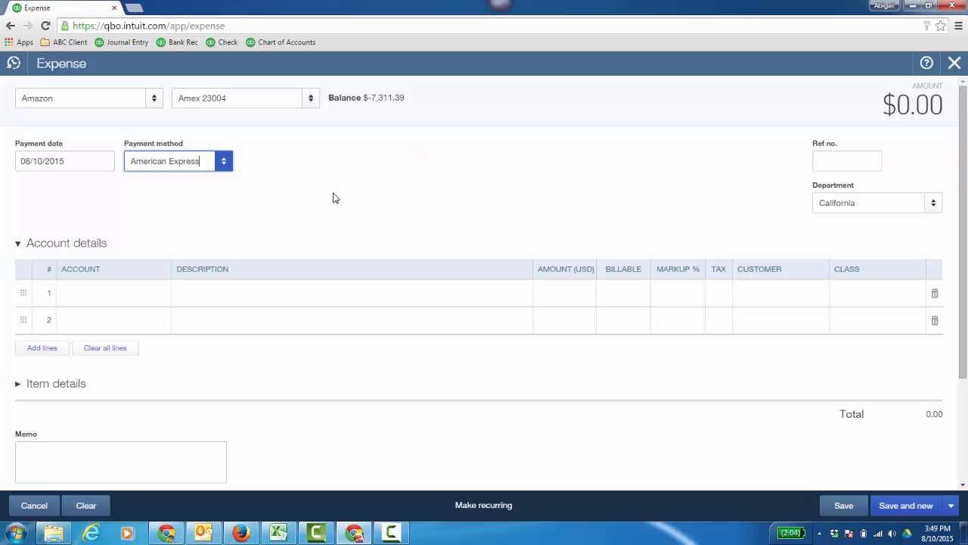
# - Fill the first account line with 6100 Advertising Expense, an amount of 1000 and the class Audit
pyautogui.click(160, 301)
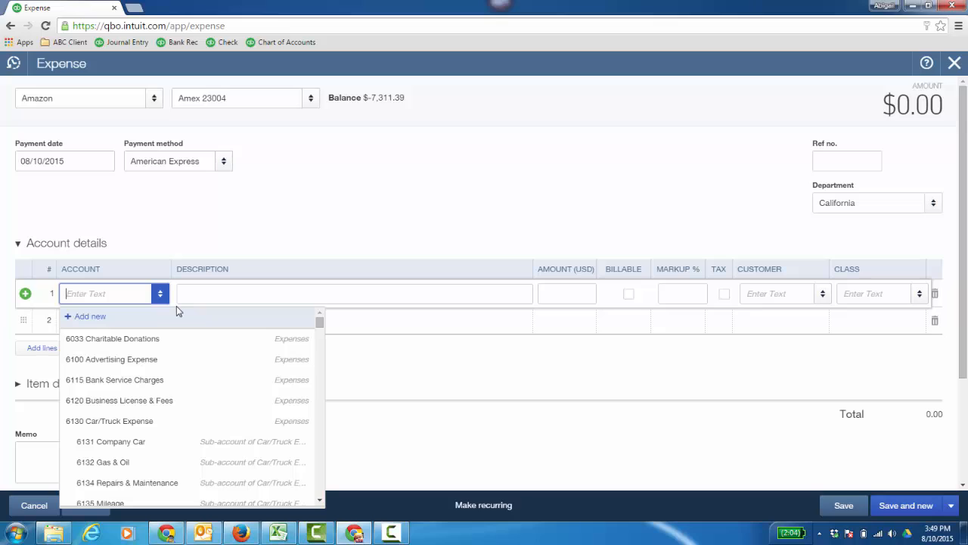
pyautogui.click(148, 363)
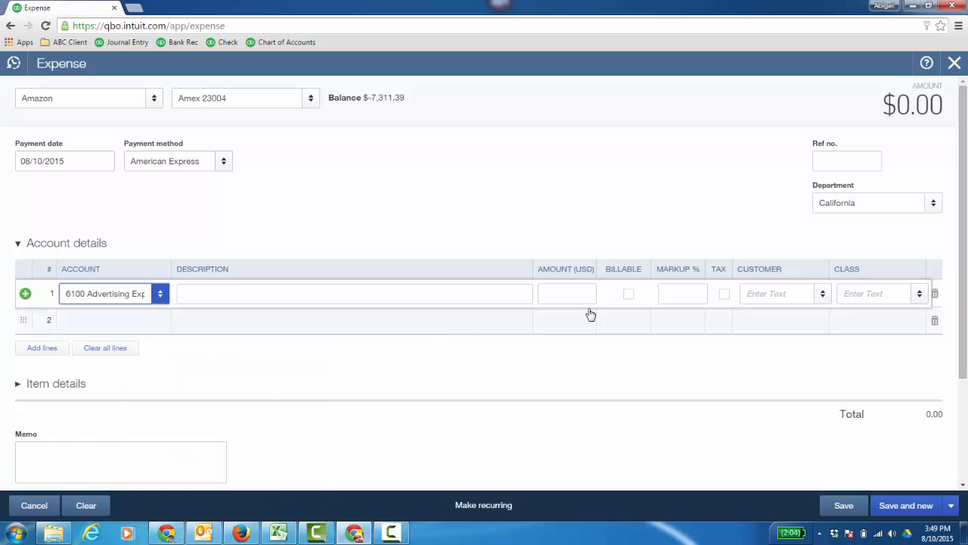
pyautogui.click(579, 293)
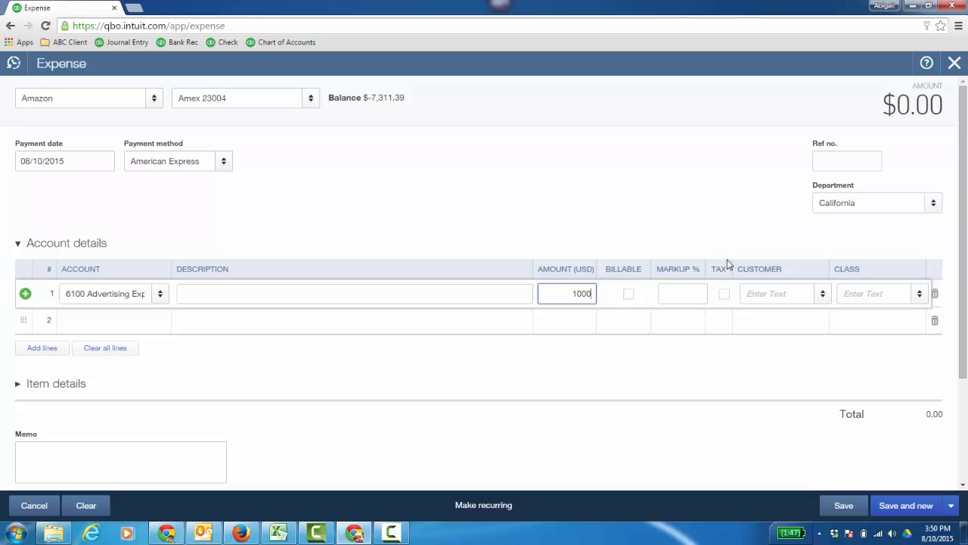
pyautogui.click(824, 303)
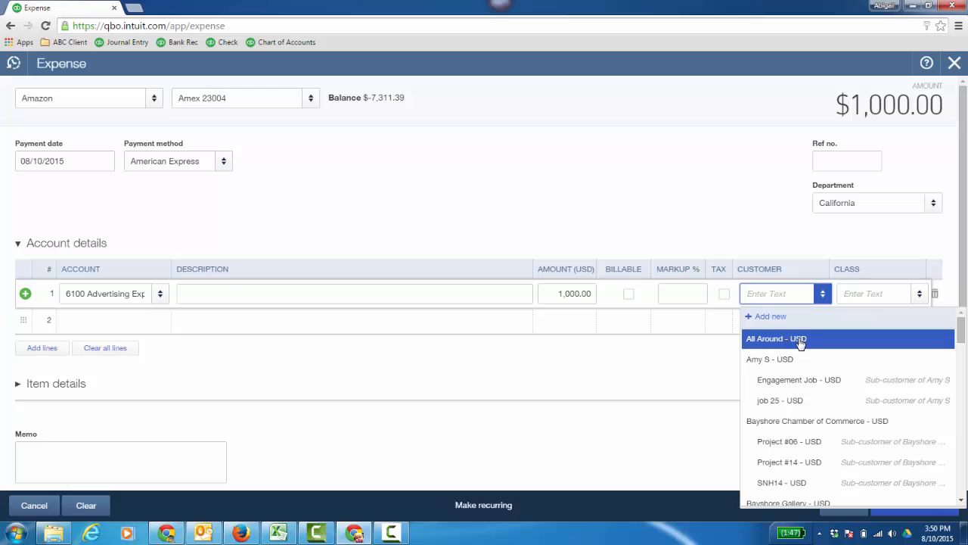
pyautogui.click(757, 197)
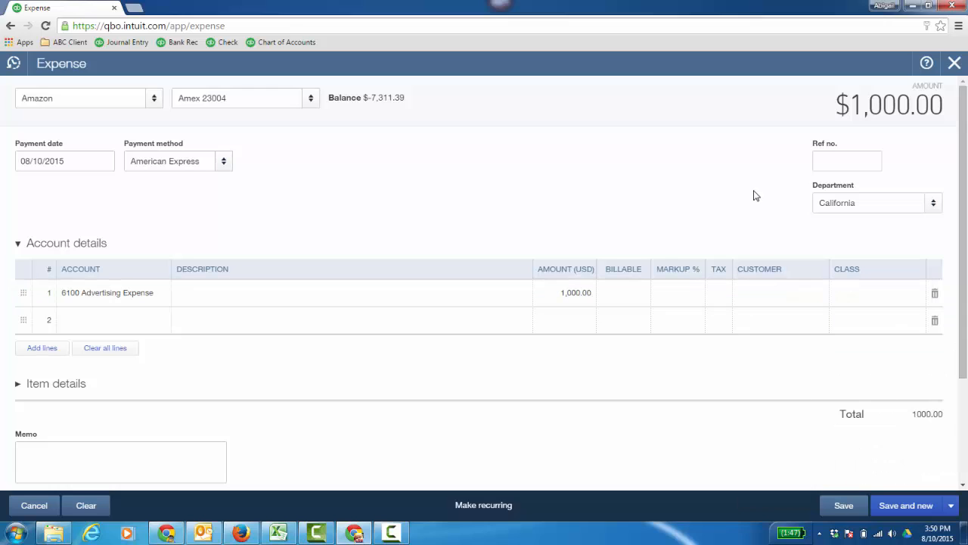
pyautogui.click(873, 297)
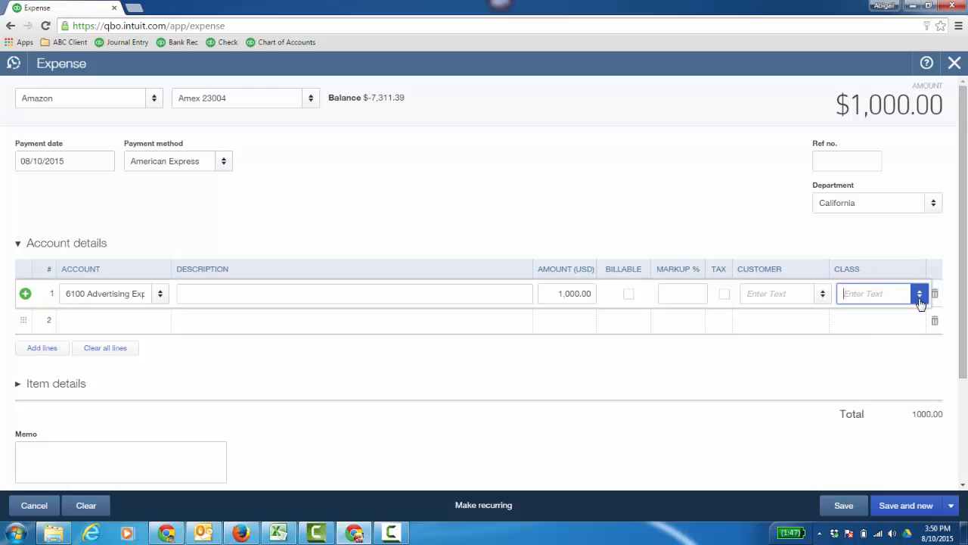
pyautogui.click(919, 295)
pyautogui.click(897, 339)
# - Expand the item details and add Books for Resale on the first line with a quantity of 100
pyautogui.click(20, 384)
pyautogui.scroll(-1, 306, 345)
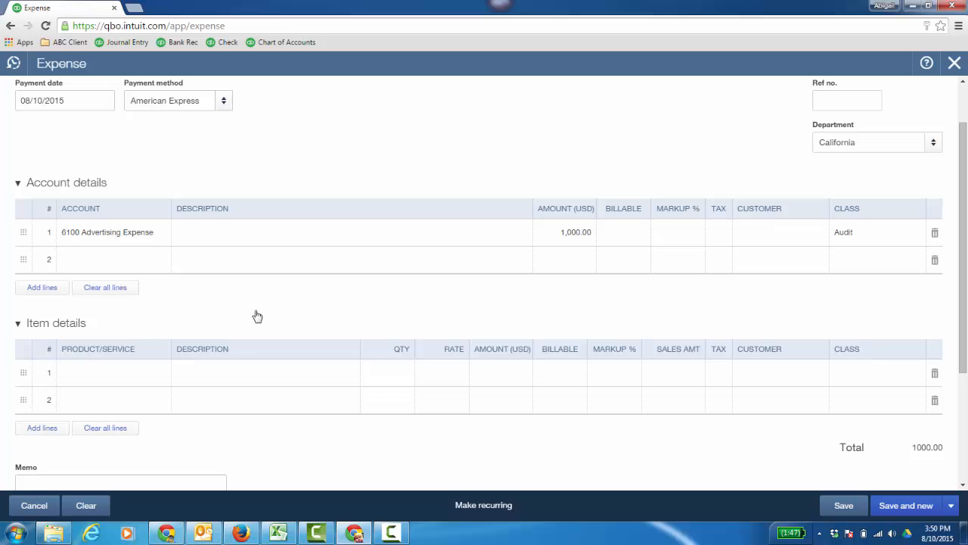
pyautogui.click(158, 378)
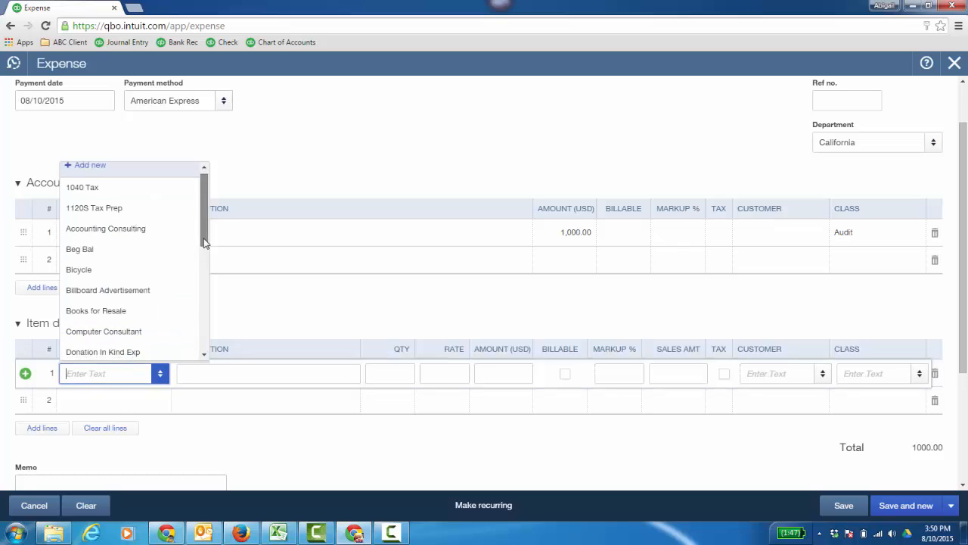
pyautogui.scroll(-2, 151, 253)
pyautogui.click(144, 244)
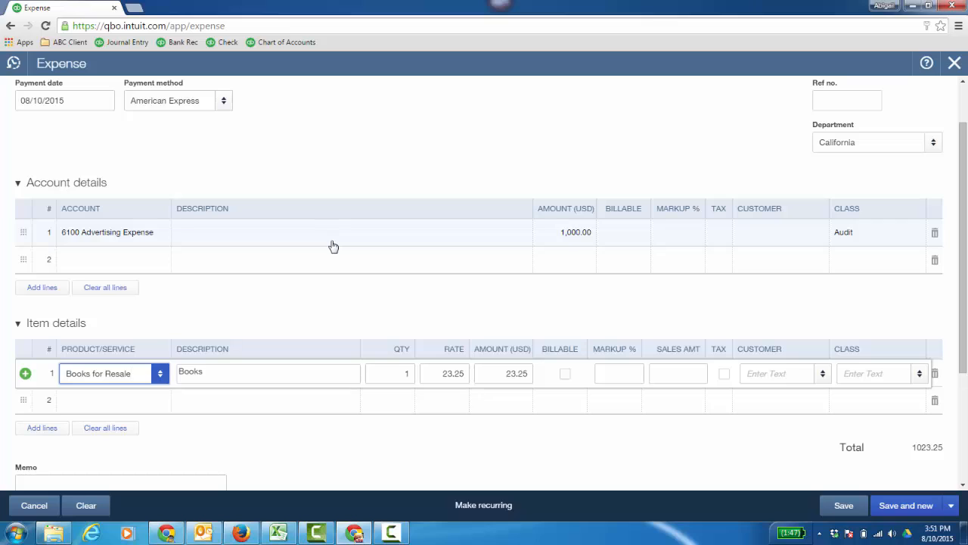
pyautogui.click(405, 373)
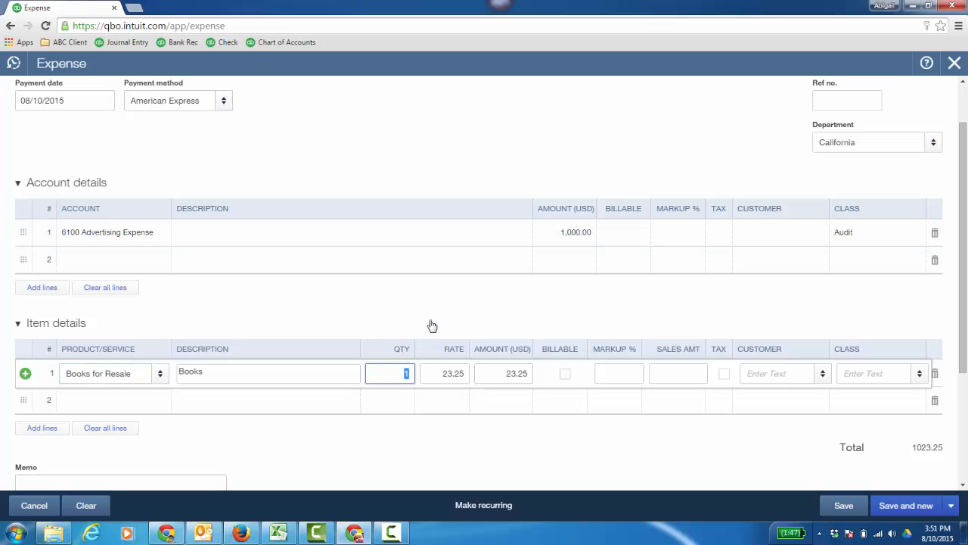
pyautogui.press('Tab')
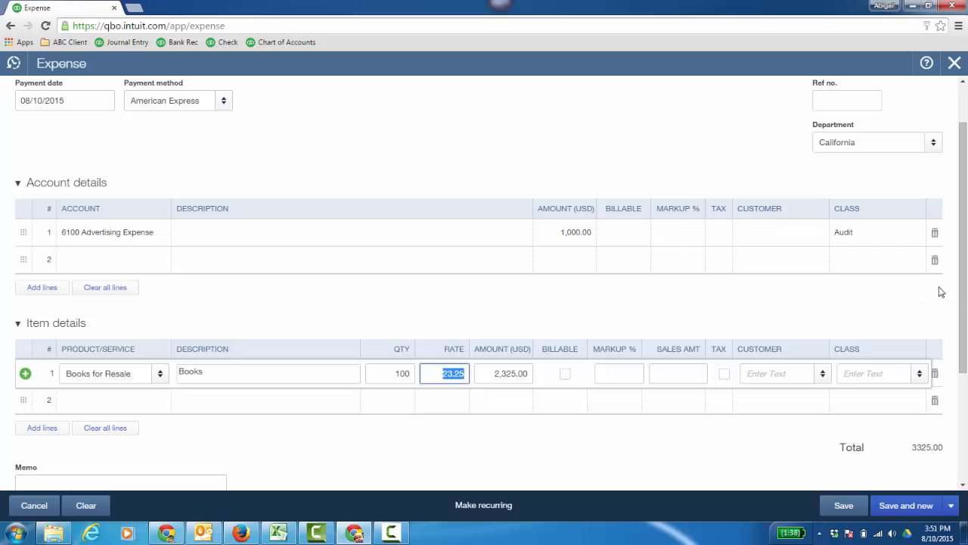
# - Save and close the Amazon expense
pyautogui.scroll(2, 963, 287)
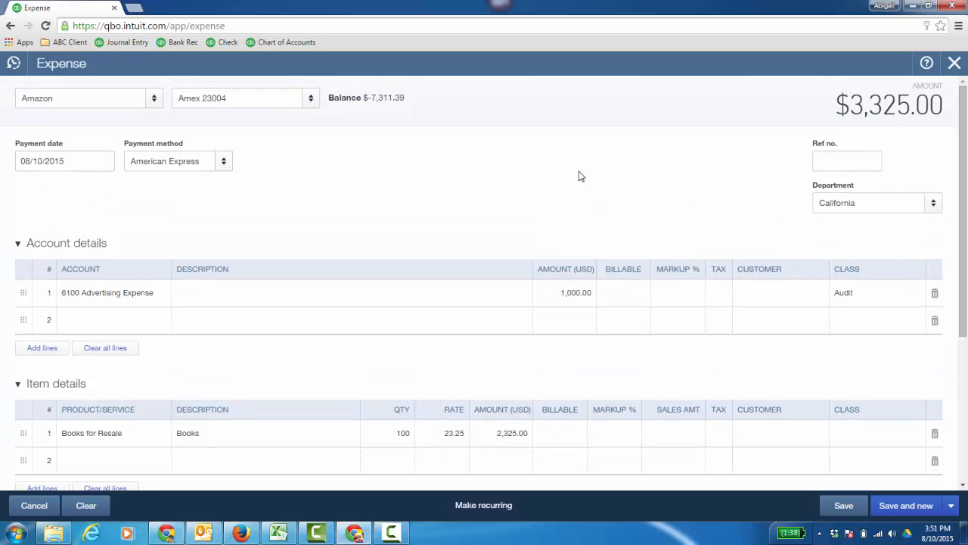
pyautogui.click(950, 504)
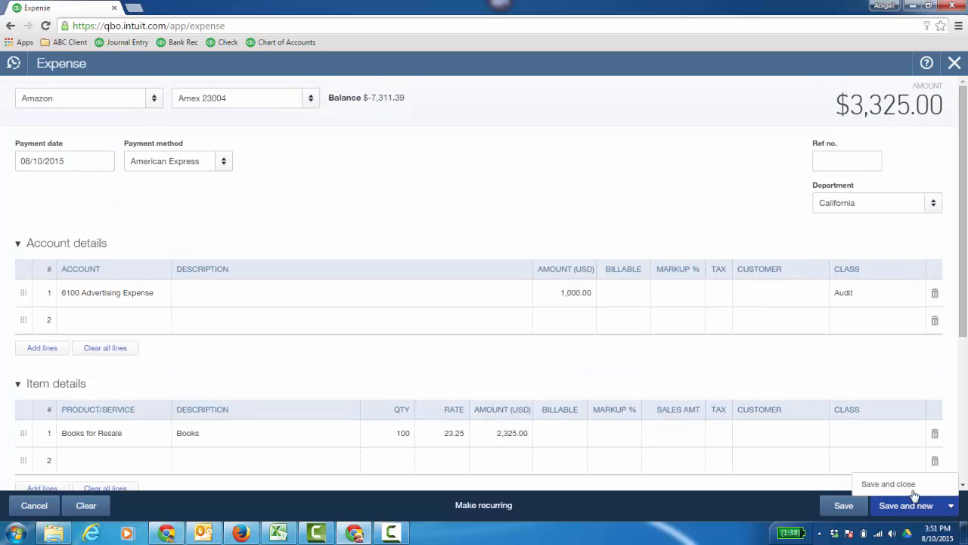
pyautogui.click(907, 485)
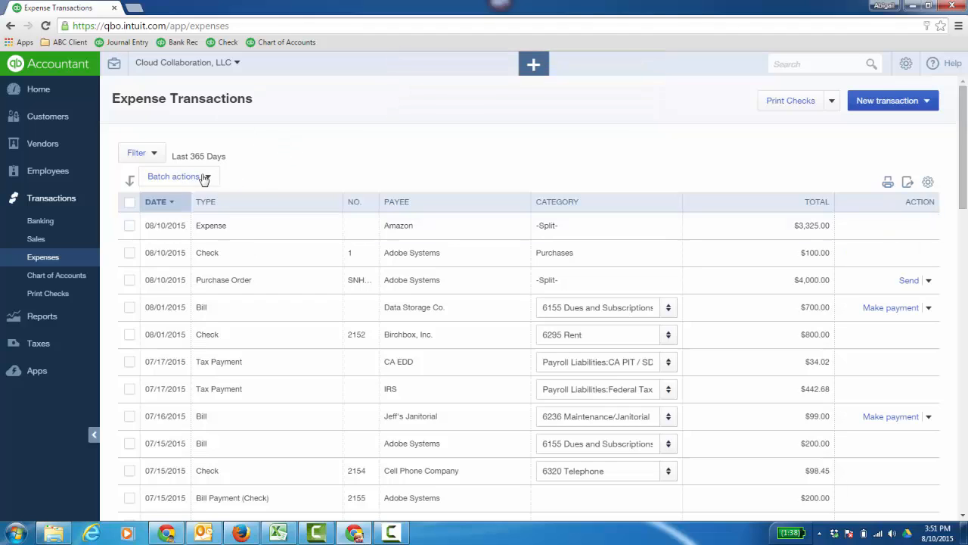
# - Filter the expense transactions list to show only the Expense type
pyautogui.click(152, 154)
pyautogui.click(212, 201)
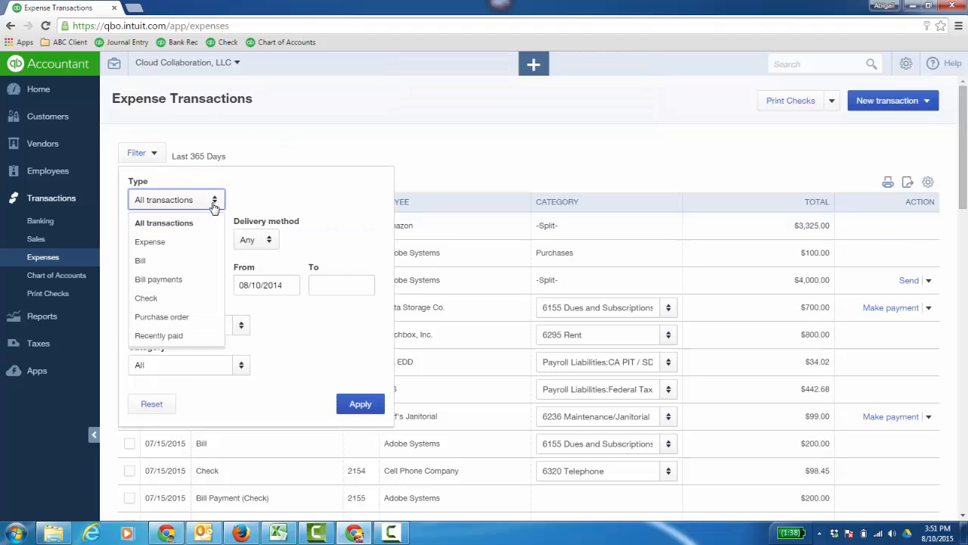
pyautogui.click(187, 242)
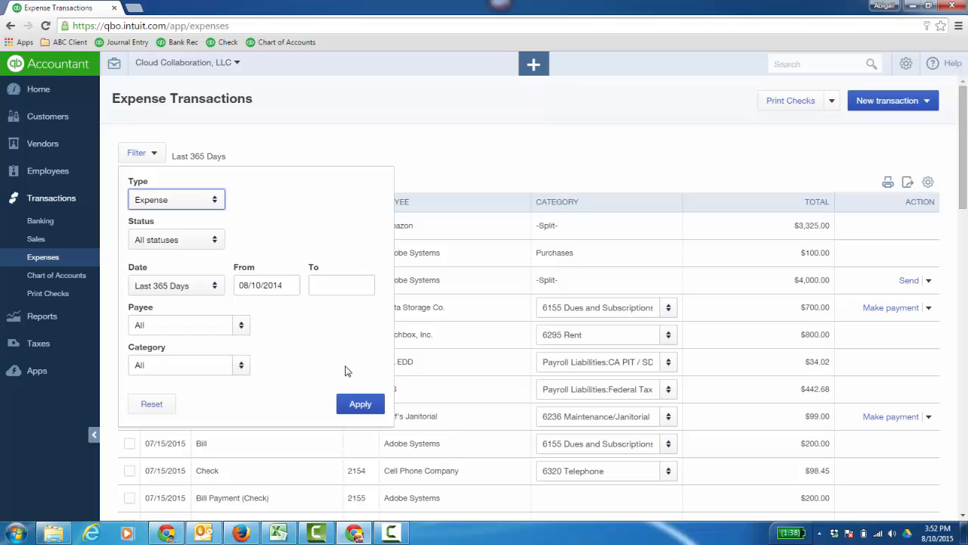
pyautogui.click(363, 404)
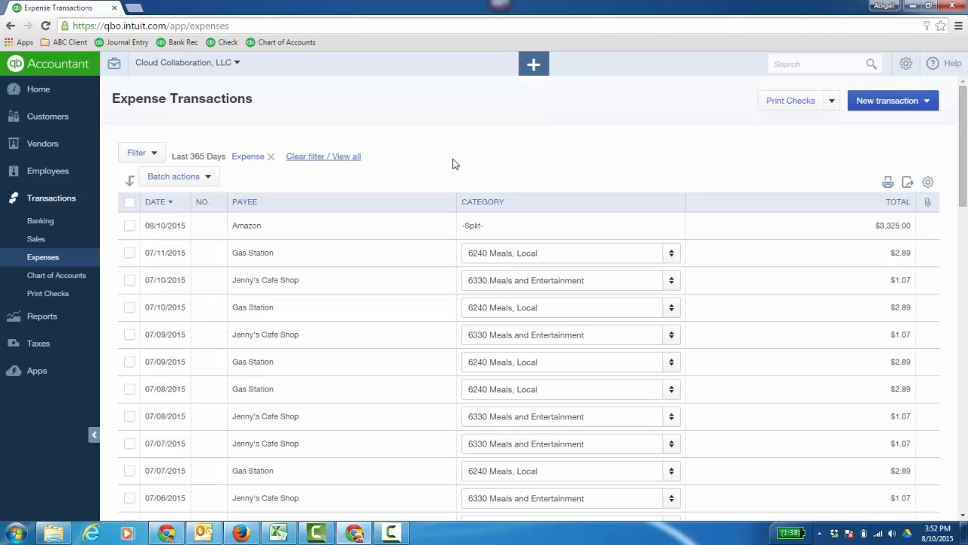
# - Check the available batch actions and clear the Expense filter to view all transactions
pyautogui.click(206, 179)
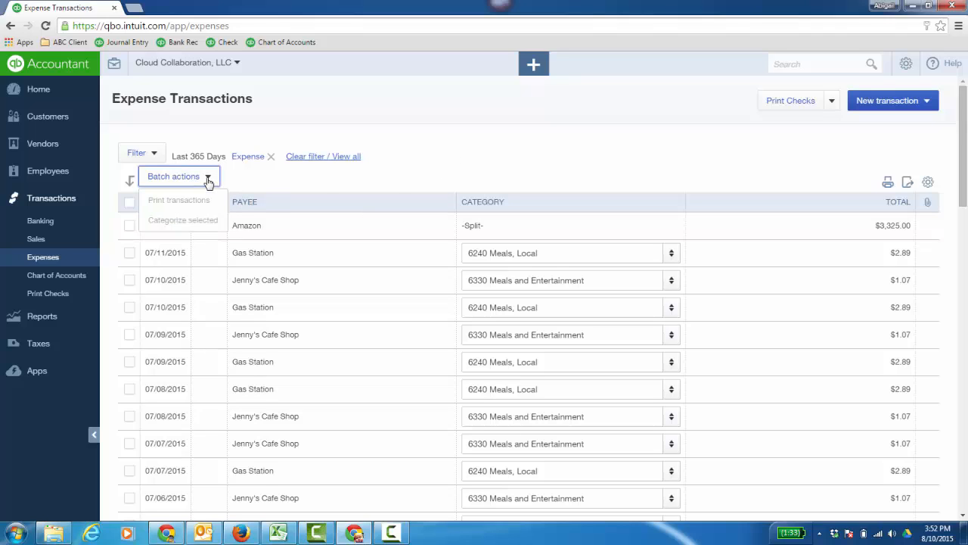
pyautogui.click(296, 184)
pyautogui.click(320, 156)
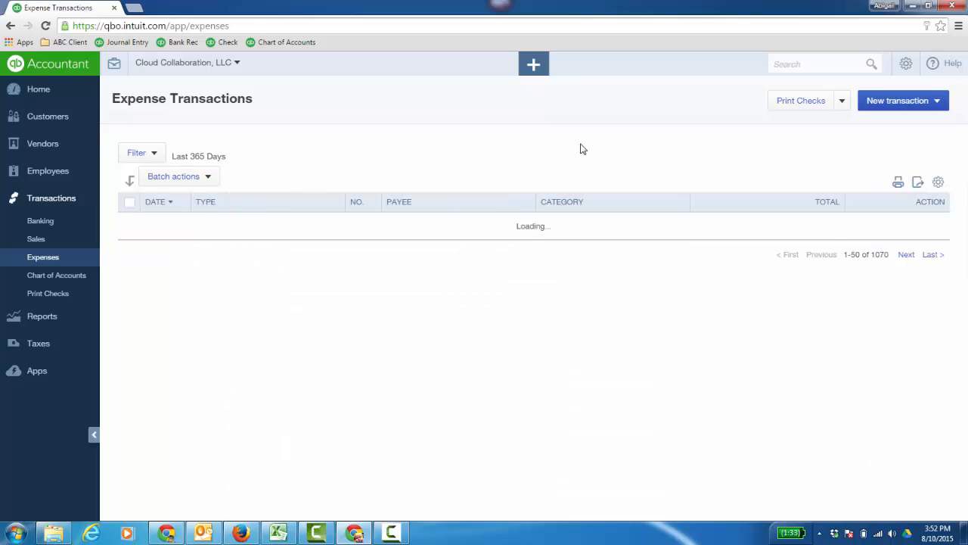
pyautogui.click(904, 105)
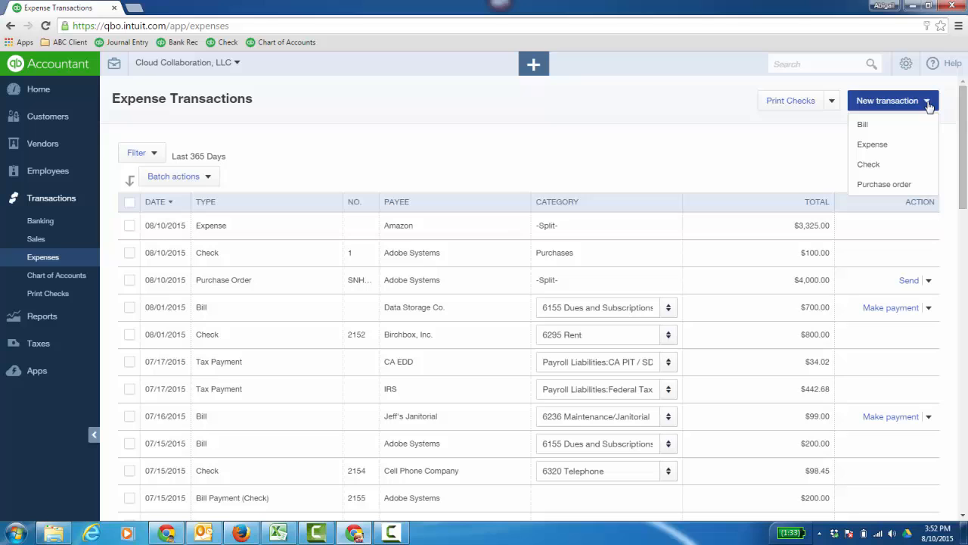
pyautogui.click(534, 64)
pyautogui.click(801, 136)
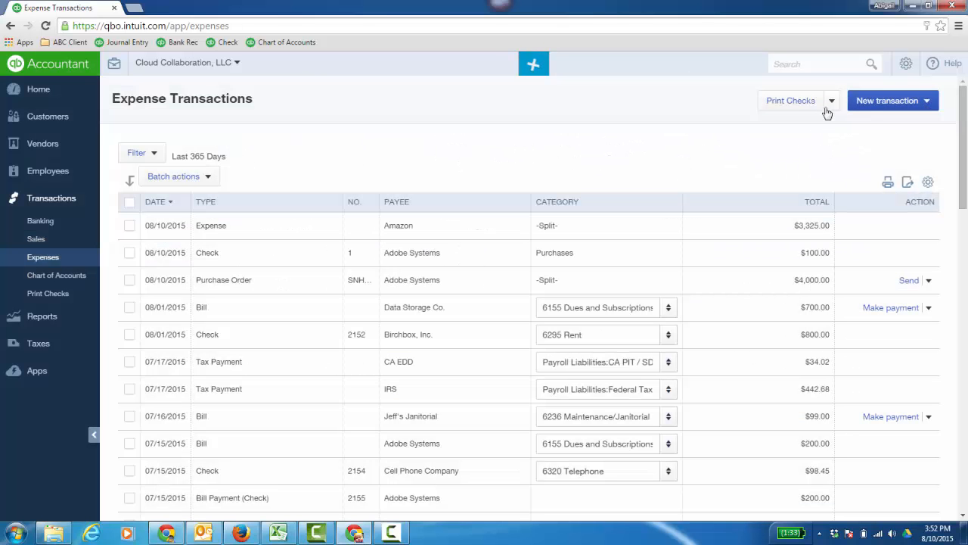
pyautogui.click(831, 101)
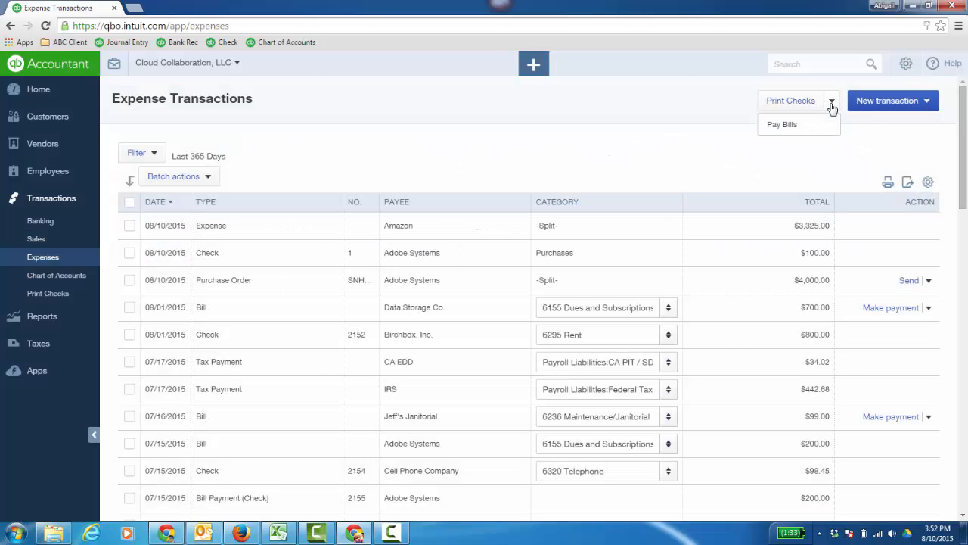
pyautogui.click(700, 155)
# - Start a new check from the 1110 Company Checking Account with Amazon as the payee
pyautogui.click(535, 66)
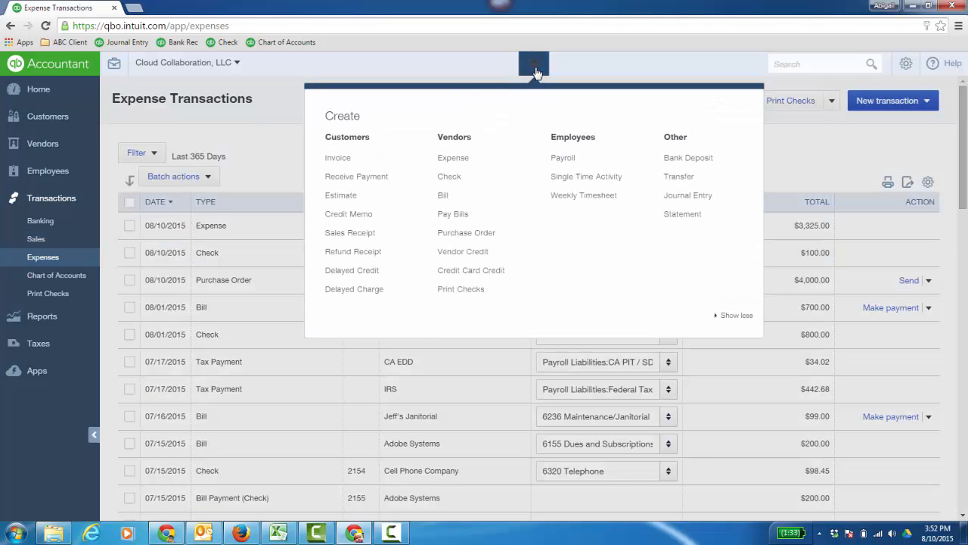
pyautogui.click(475, 180)
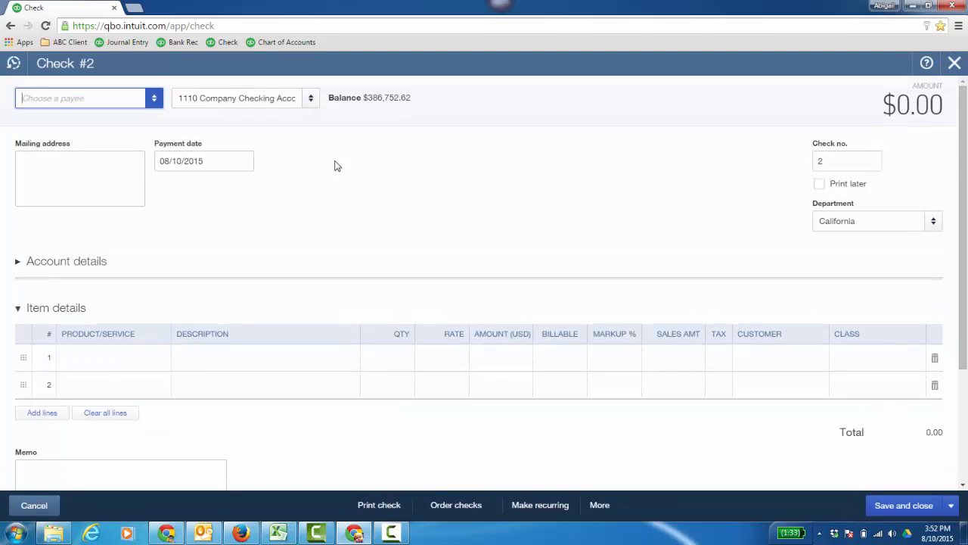
pyautogui.click(154, 110)
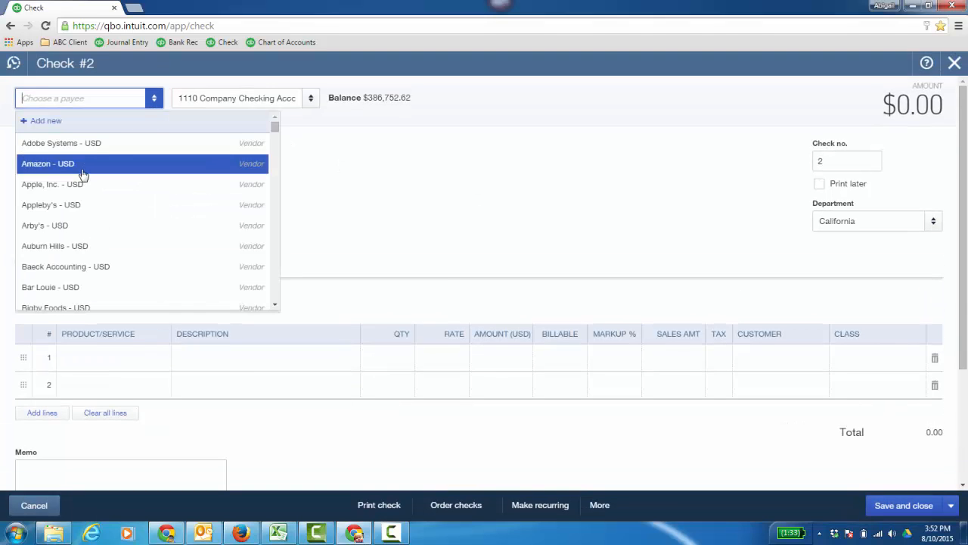
pyautogui.click(72, 168)
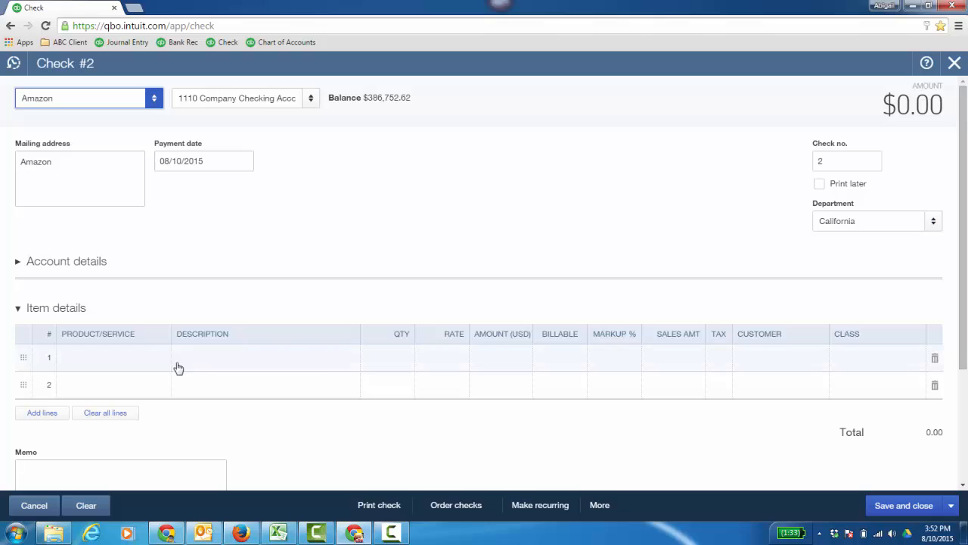
# - Add Misc. Cables as the first item line with an amount of 2,500, and save and close the check
pyautogui.click(15, 287)
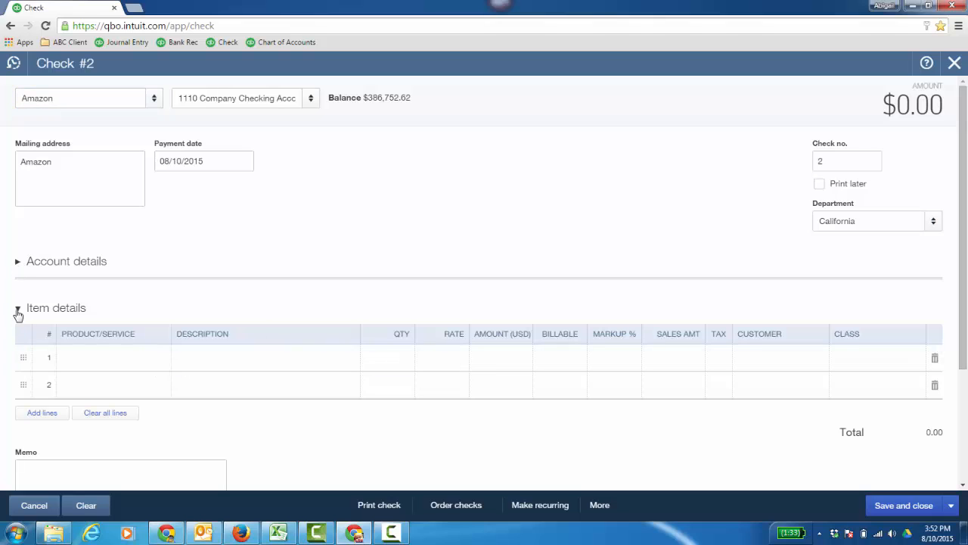
pyautogui.click(119, 361)
pyautogui.click(161, 365)
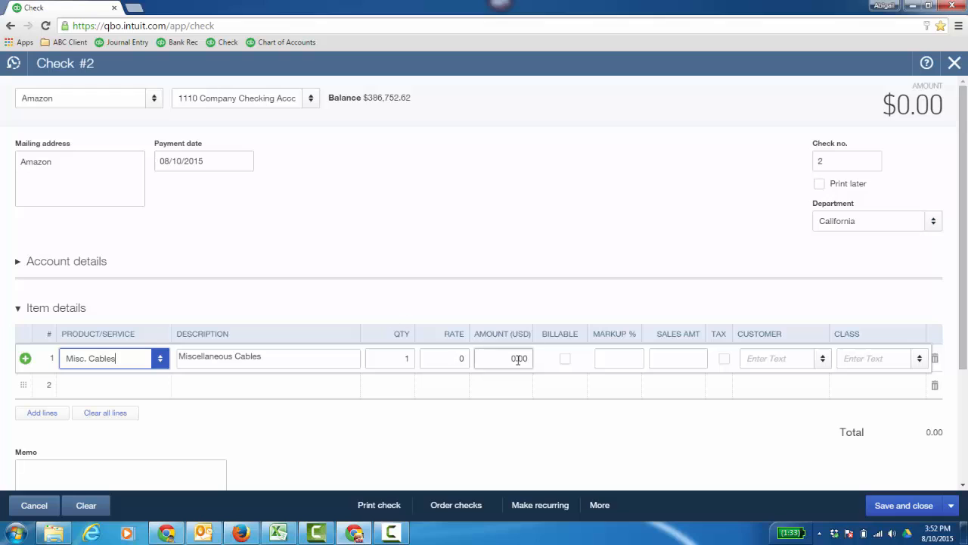
pyautogui.click(518, 359)
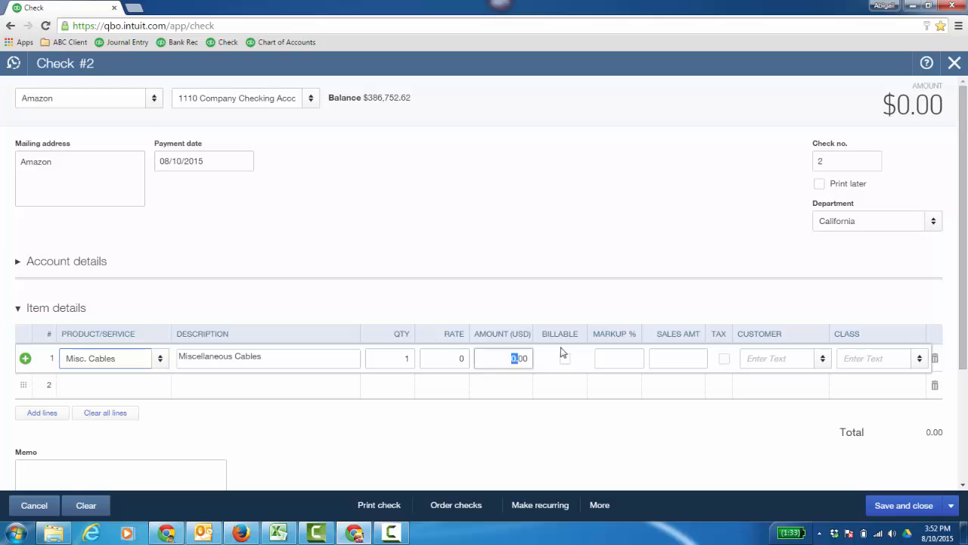
pyautogui.write('2')
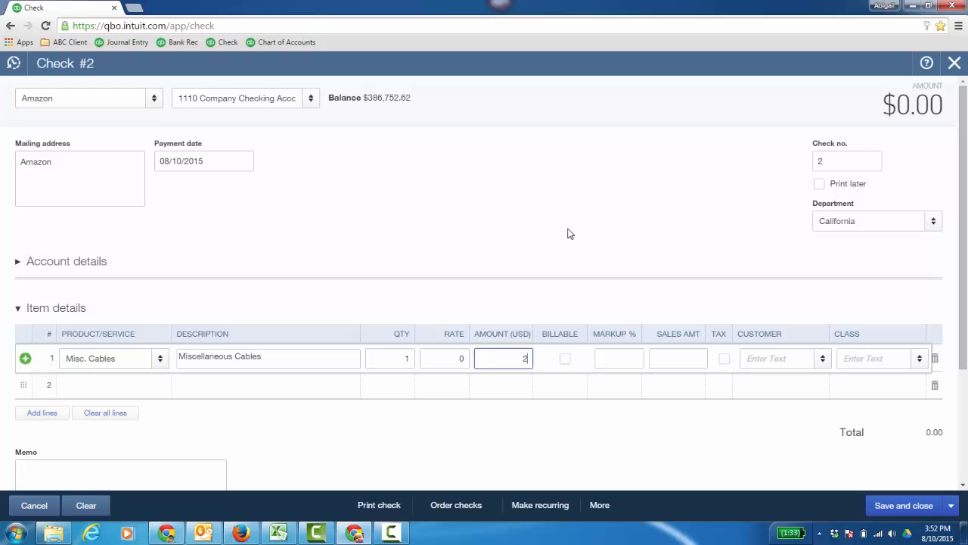
pyautogui.write(',500')
pyautogui.press('Tab')
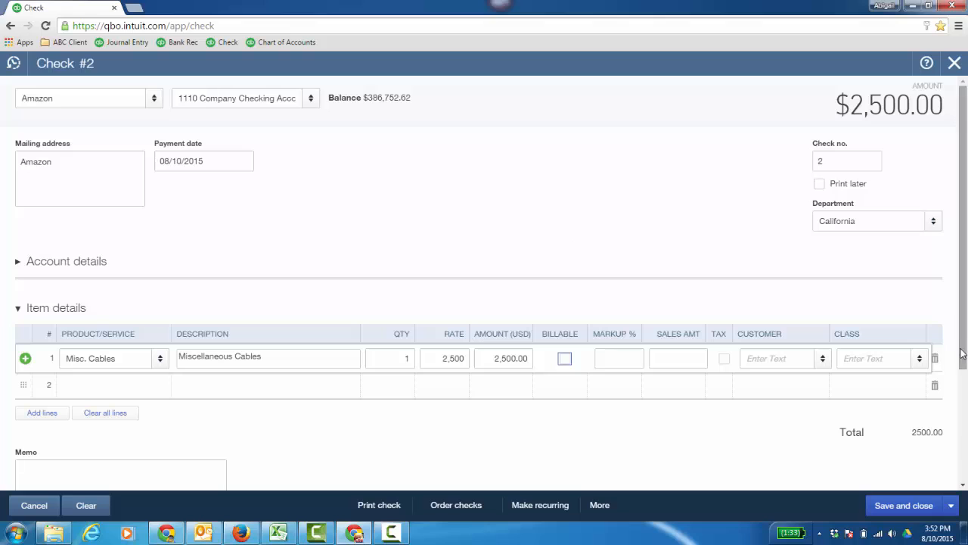
pyautogui.click(932, 505)
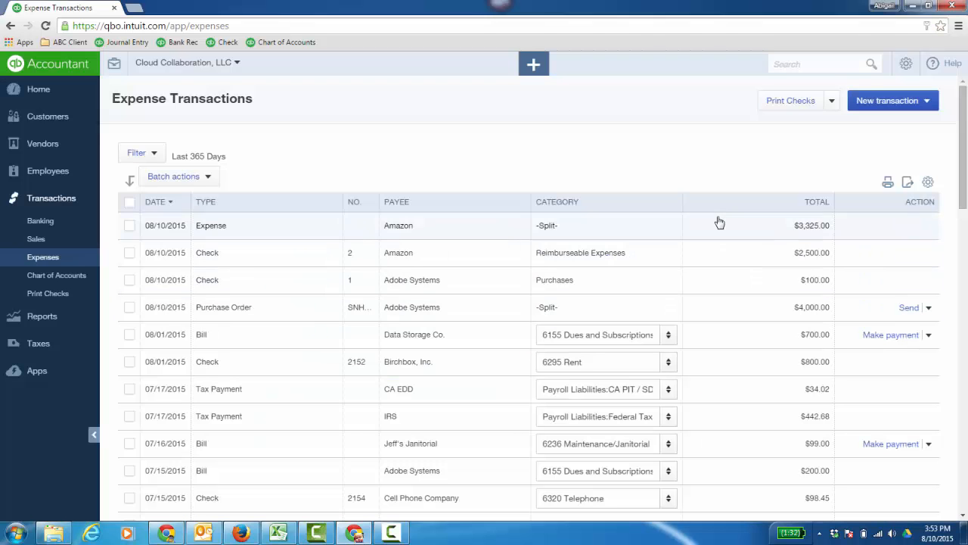
# - Review the bills and expenses options in the company's expense settings, and close the settings without changing anything
pyautogui.click(906, 63)
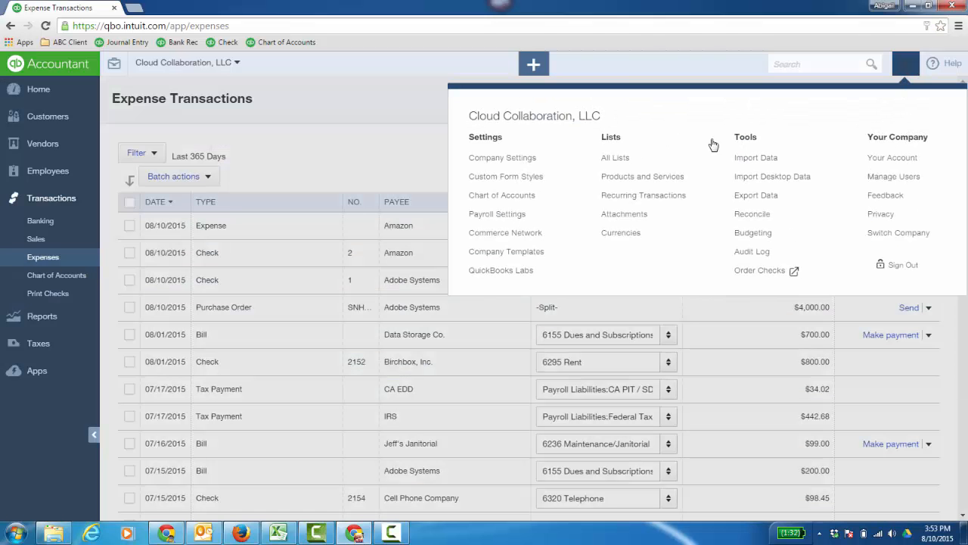
pyautogui.click(504, 158)
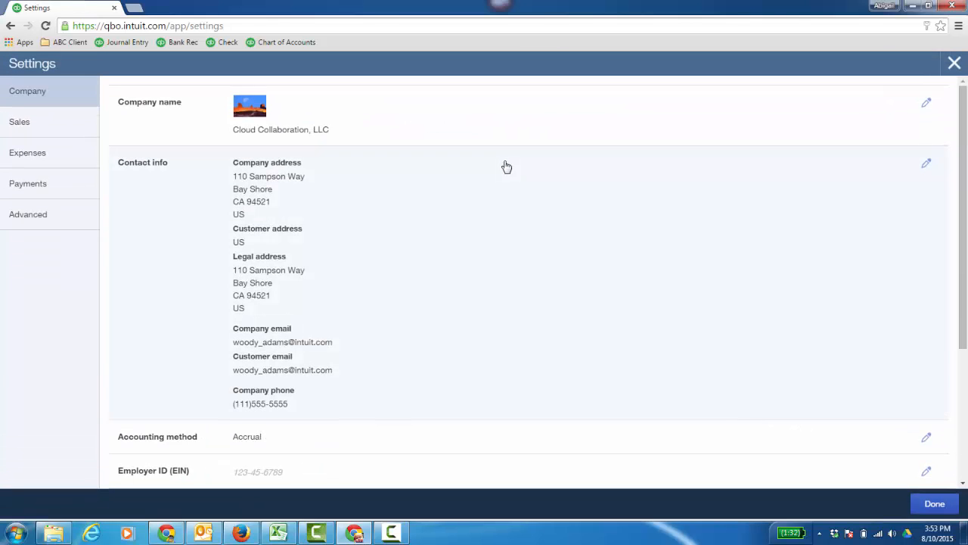
pyautogui.click(51, 157)
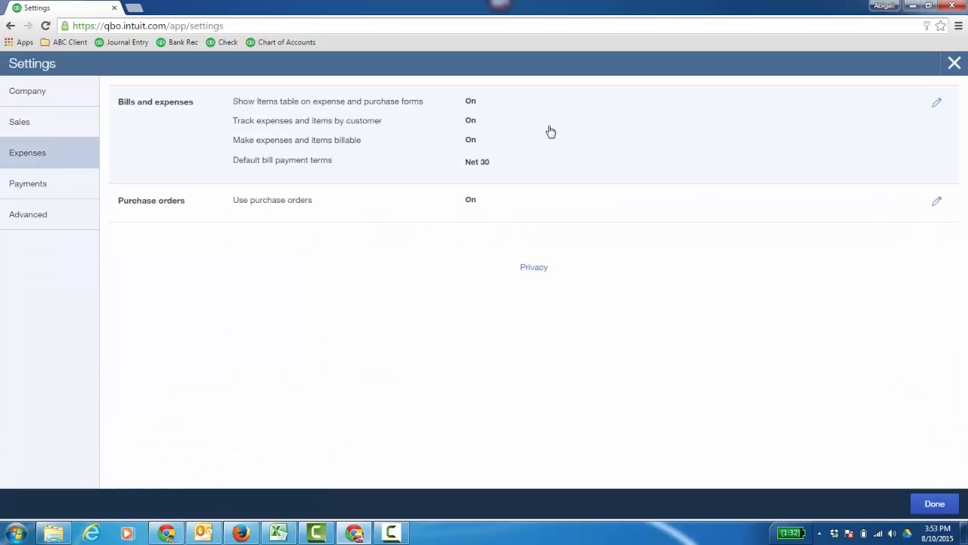
pyautogui.click(936, 104)
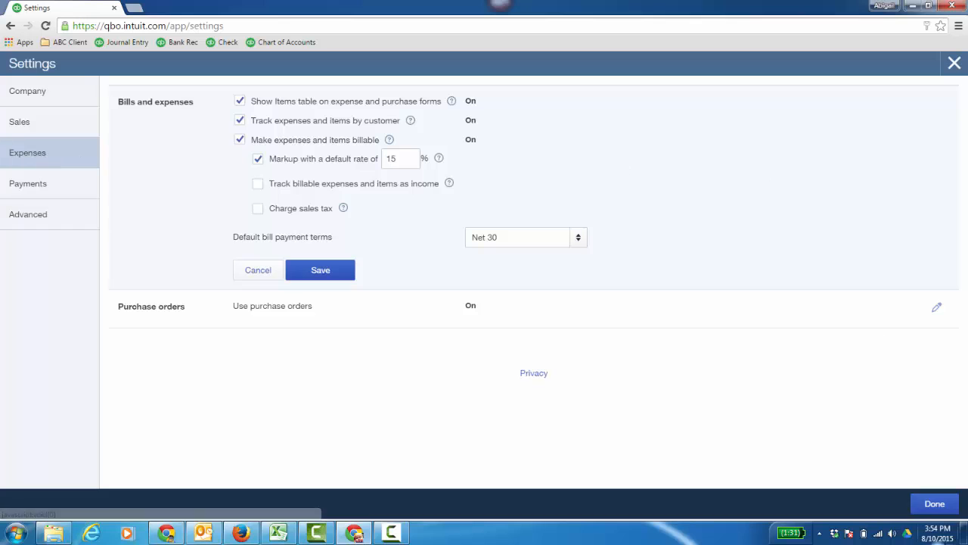
pyautogui.click(934, 506)
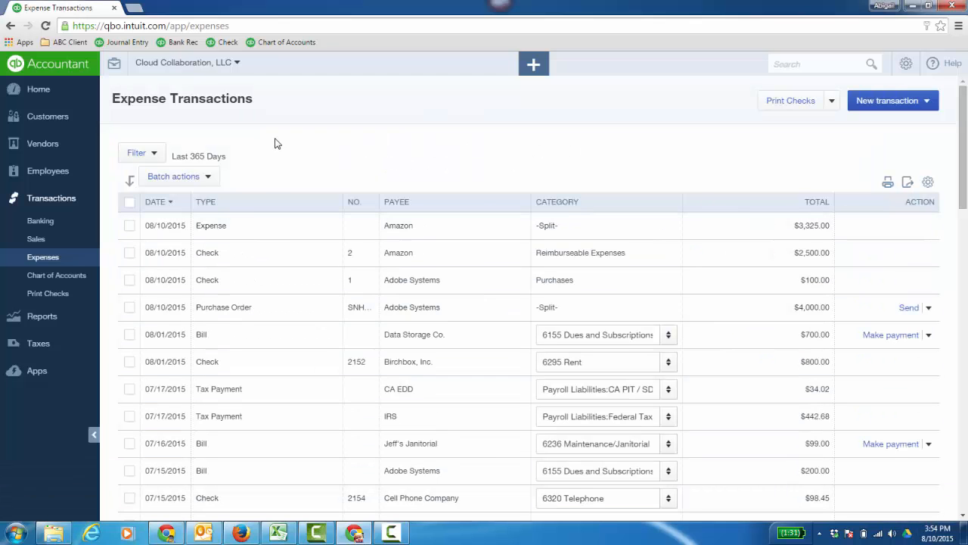
# - Run the Transaction List by Vendor report from the Review Expenses and Purchases report group
pyautogui.click(52, 318)
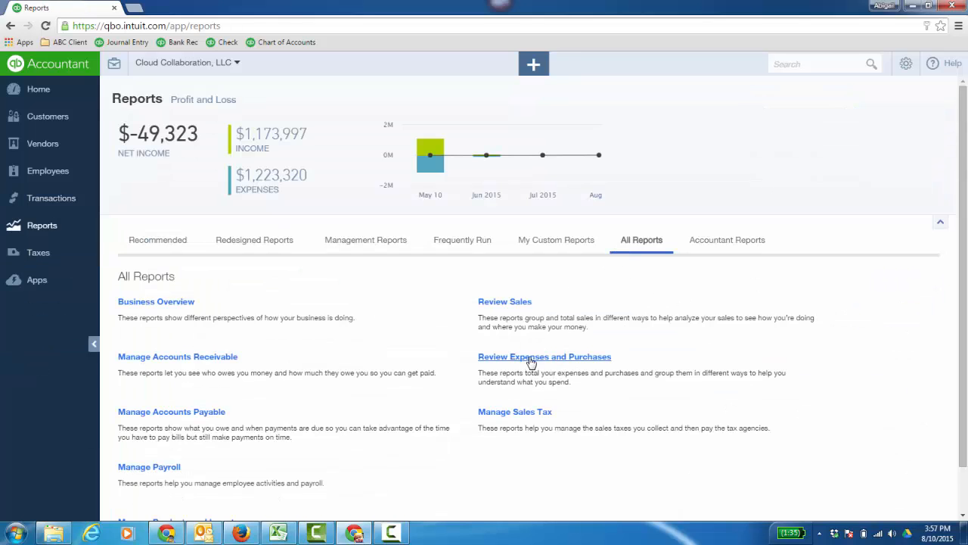
pyautogui.click(532, 359)
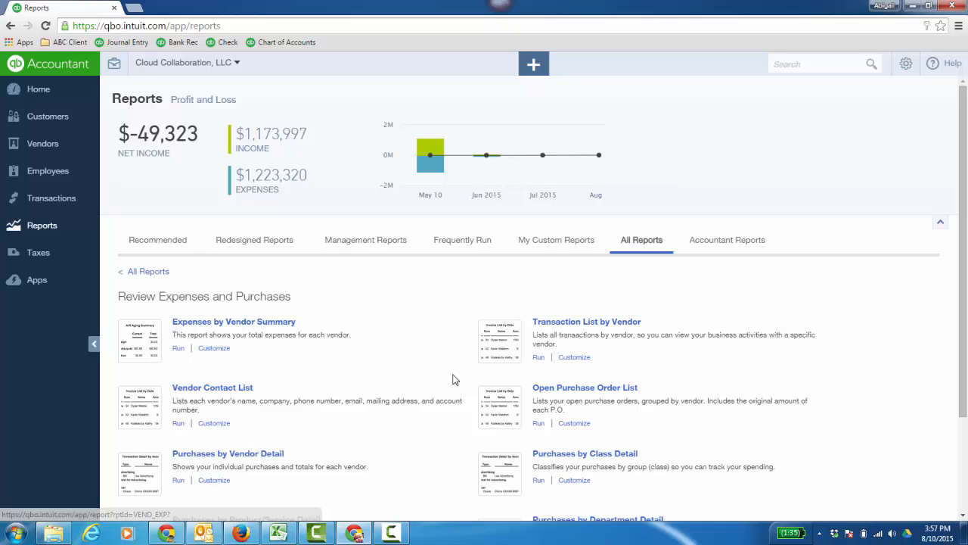
pyautogui.click(605, 324)
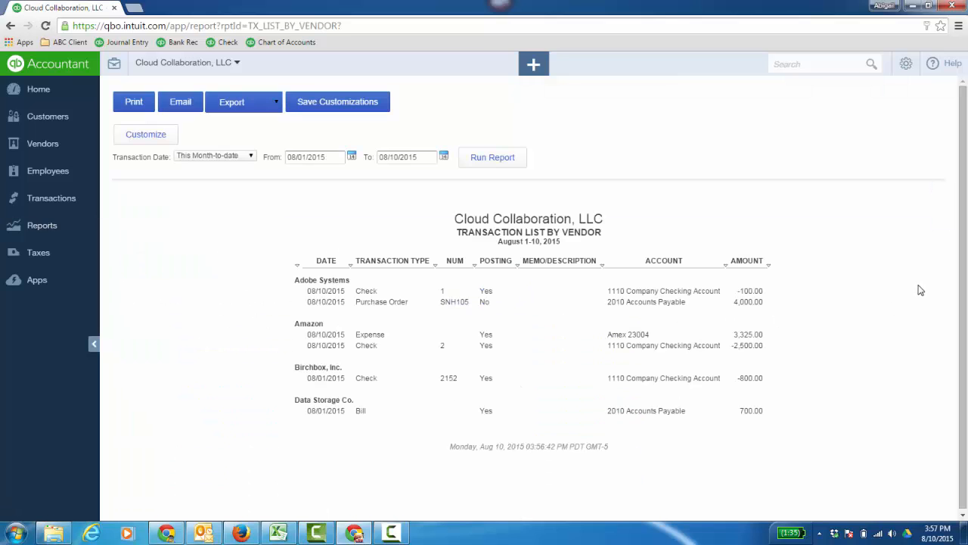
# - Rerun the vendor transaction list for All Dates and examine the Amazon transactions
pyautogui.click(251, 158)
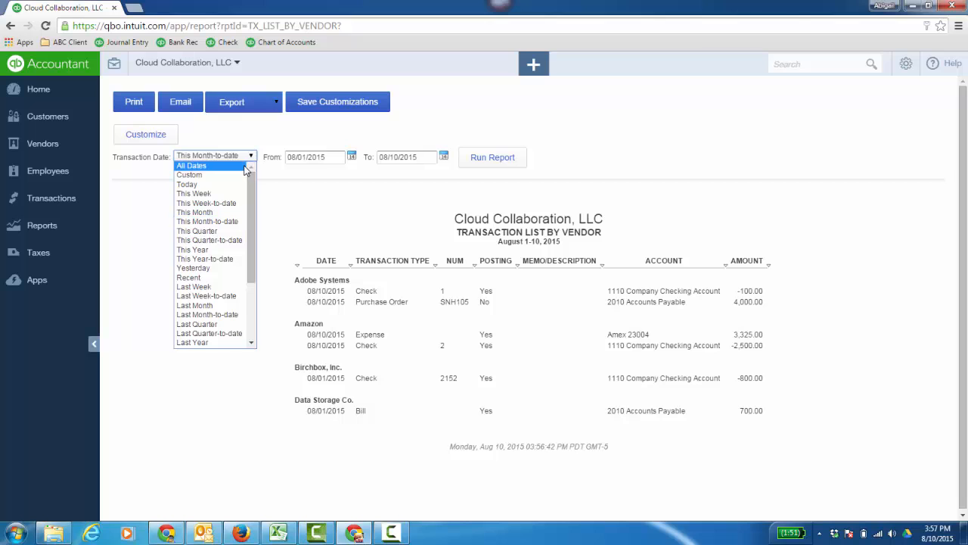
pyautogui.click(239, 166)
pyautogui.click(484, 158)
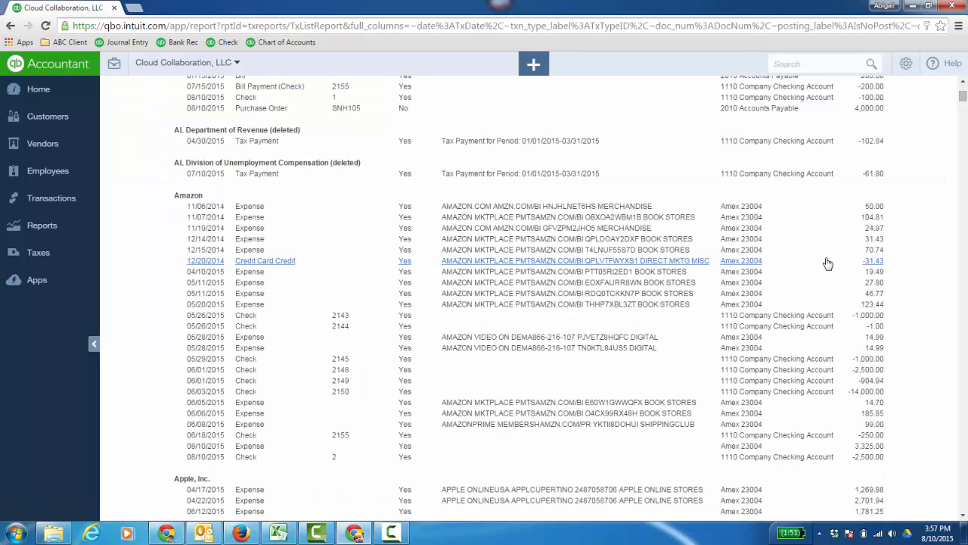
pyautogui.scroll(-4, 829, 263)
pyautogui.scroll(3, 828, 257)
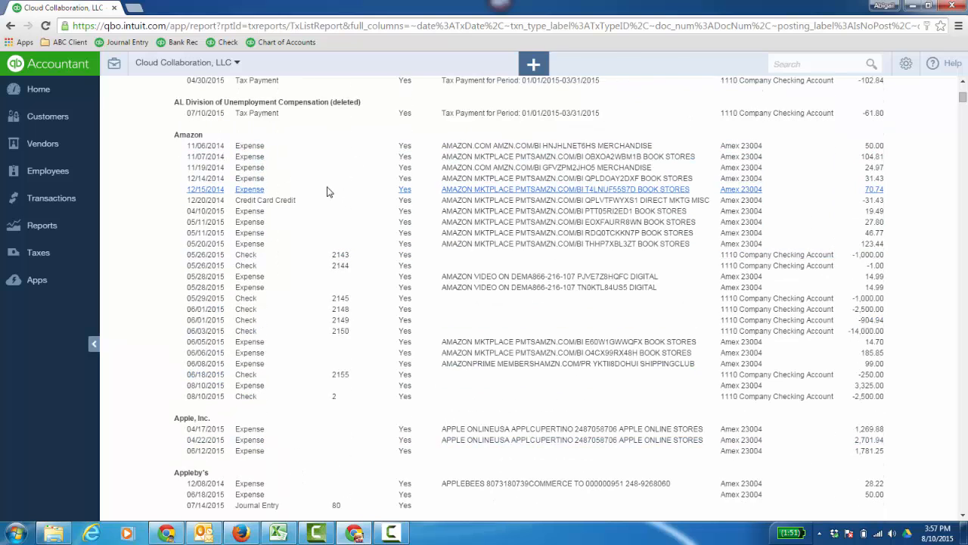
pyautogui.scroll(5, 326, 191)
# - Run the redesigned Expenses by Vendor Summary report and look through the vendor totals
pyautogui.click(62, 232)
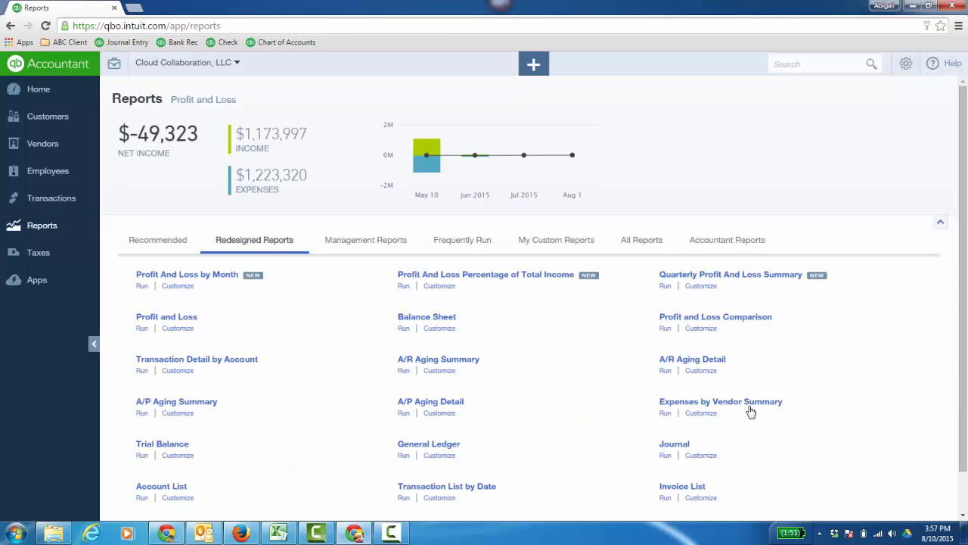
pyautogui.click(759, 406)
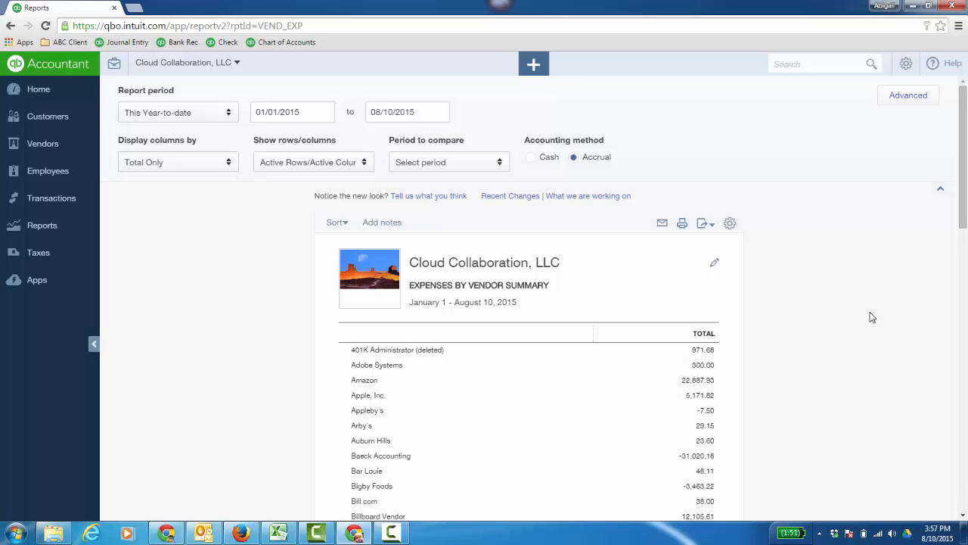
pyautogui.scroll(-4, 872, 317)
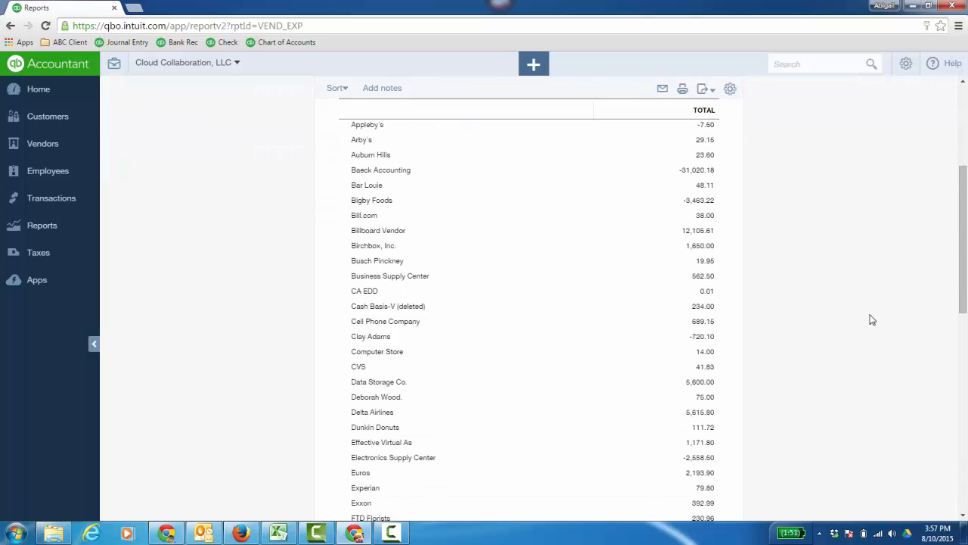
pyautogui.scroll(-6, 872, 320)
pyautogui.scroll(10, 871, 331)
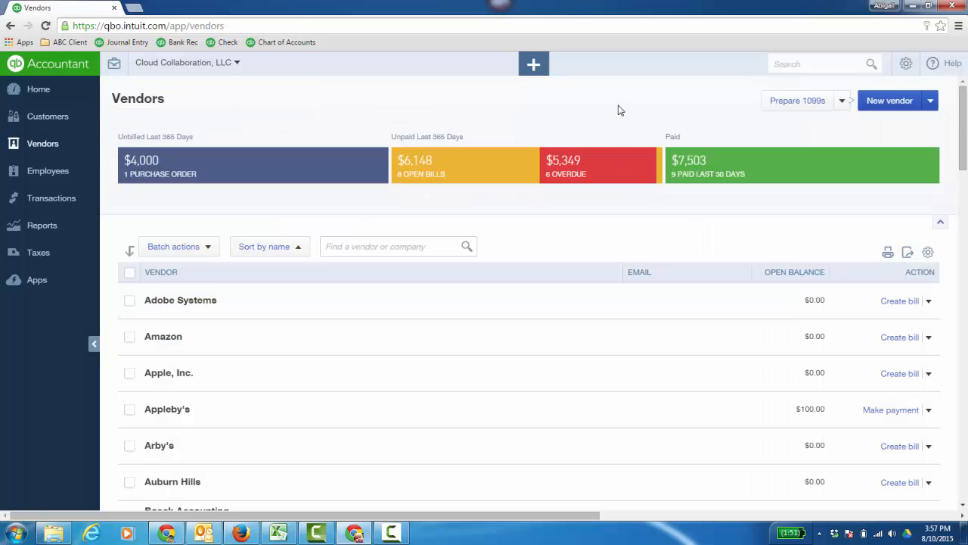
# - Look over the vendor transaction types available for creation, including the new-transaction and check-printing options for expense transactions
pyautogui.click(534, 64)
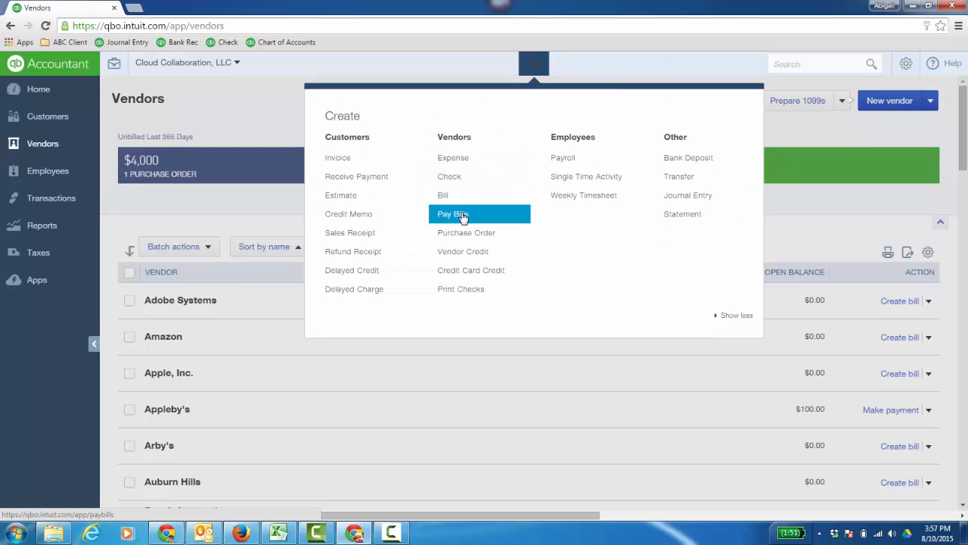
pyautogui.click(646, 70)
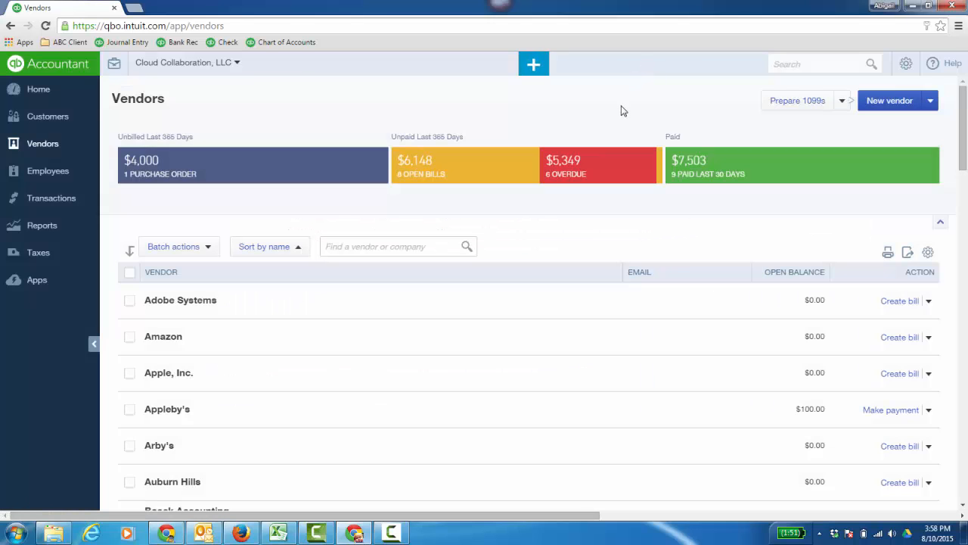
pyautogui.click(76, 198)
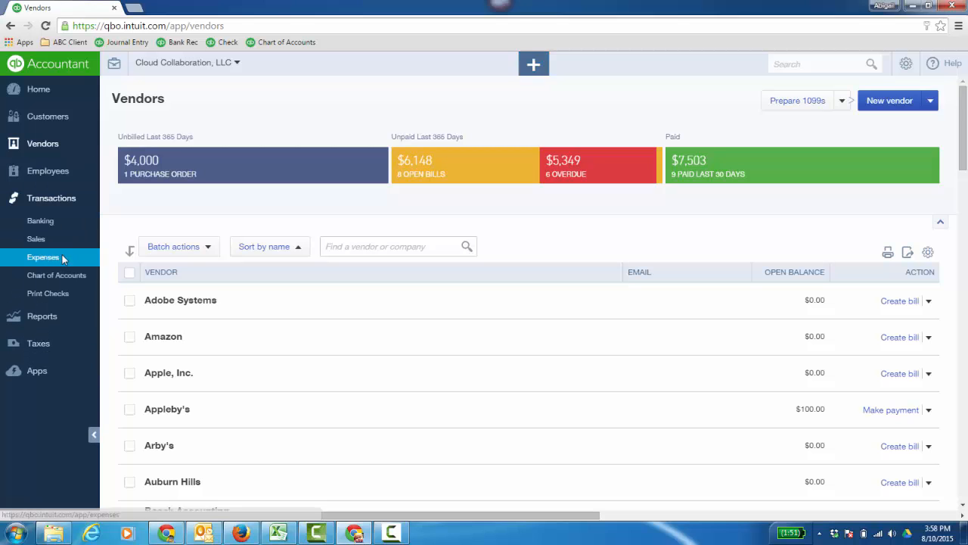
pyautogui.click(62, 257)
pyautogui.click(927, 103)
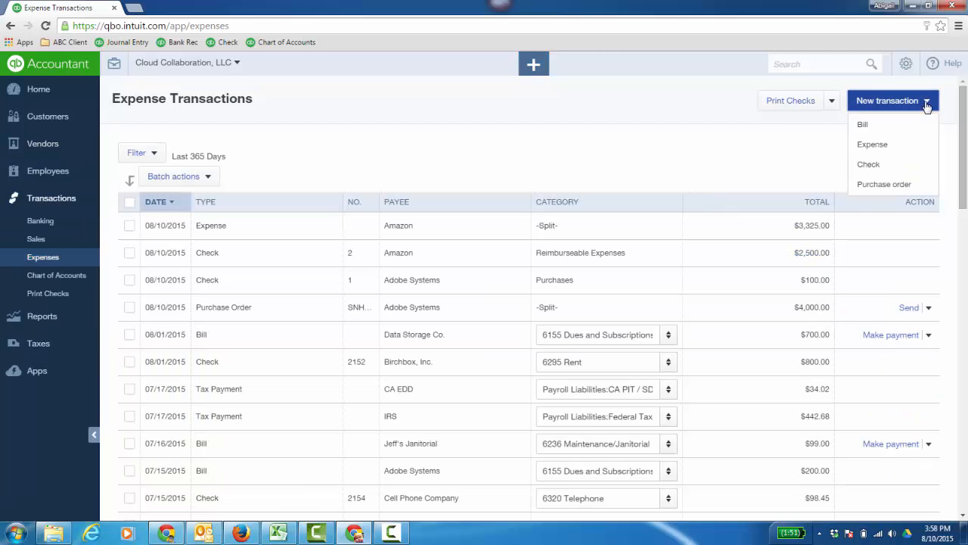
pyautogui.click(652, 156)
pyautogui.click(832, 106)
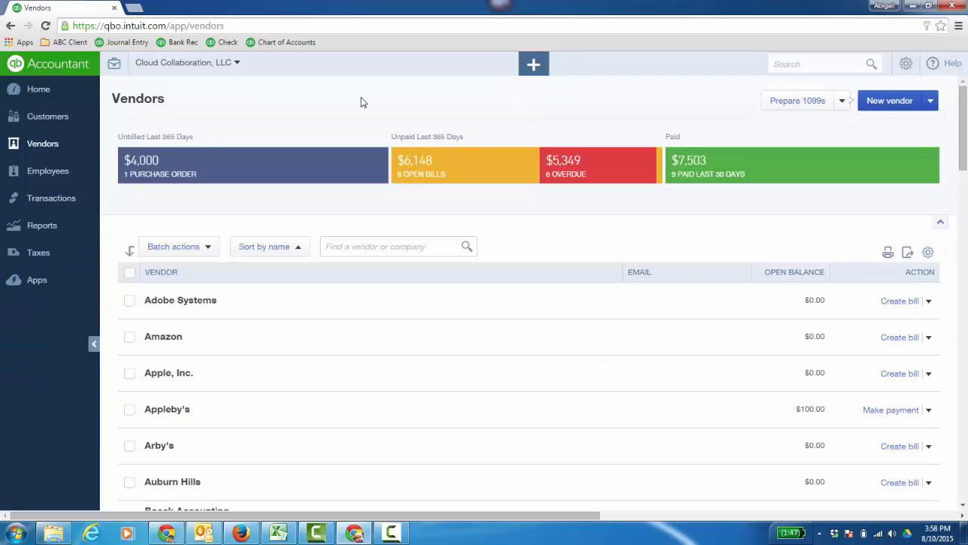
# - Filter the vendors to those with open purchase orders, and start a new bill for Adobe Systems
pyautogui.click(229, 168)
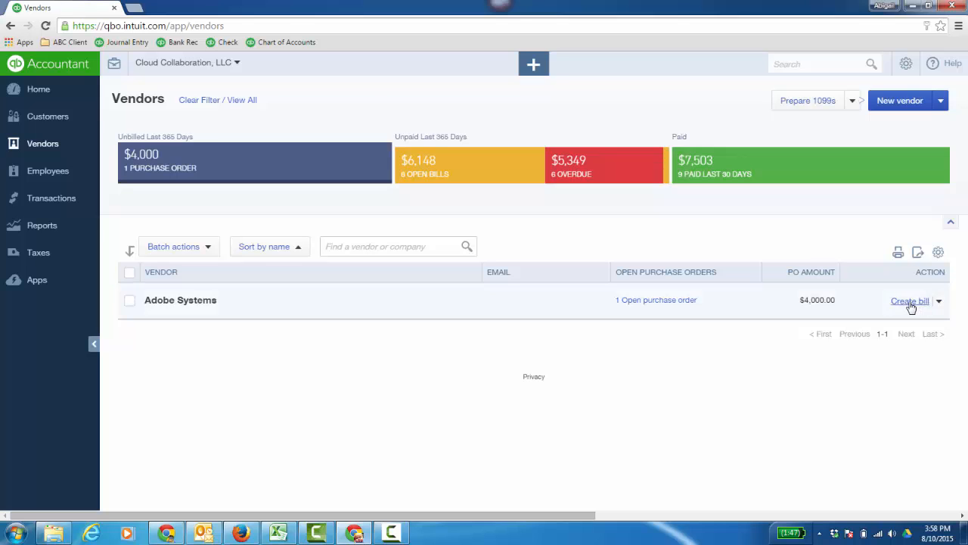
pyautogui.click(533, 66)
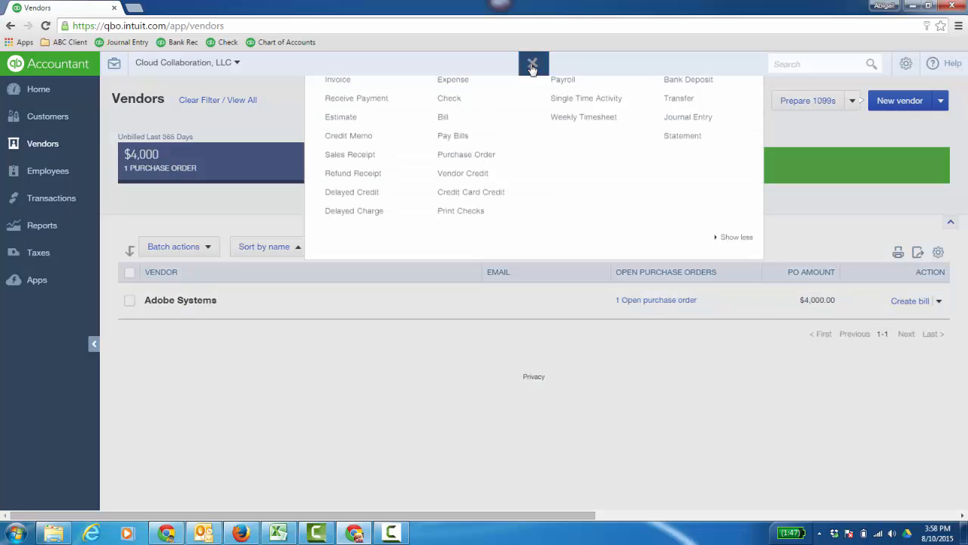
pyautogui.click(454, 199)
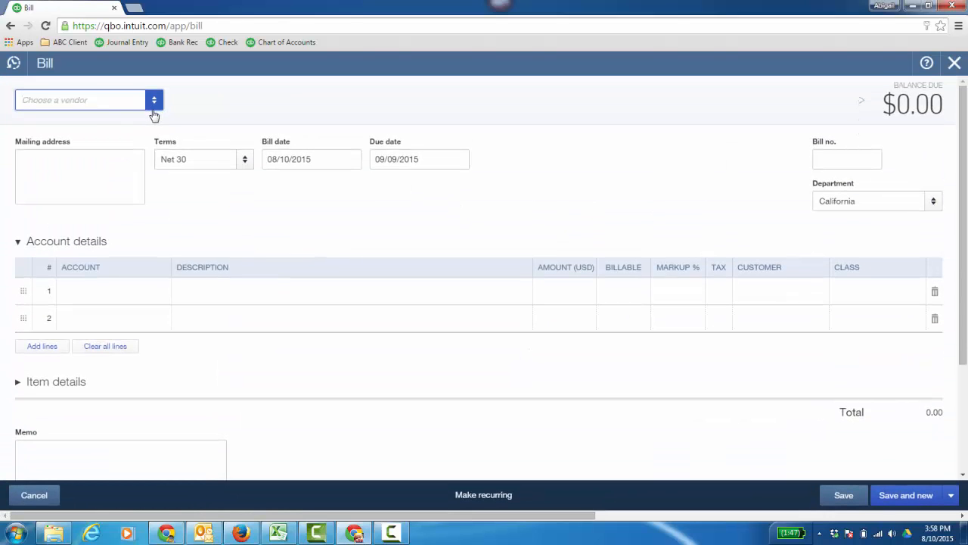
pyautogui.click(153, 112)
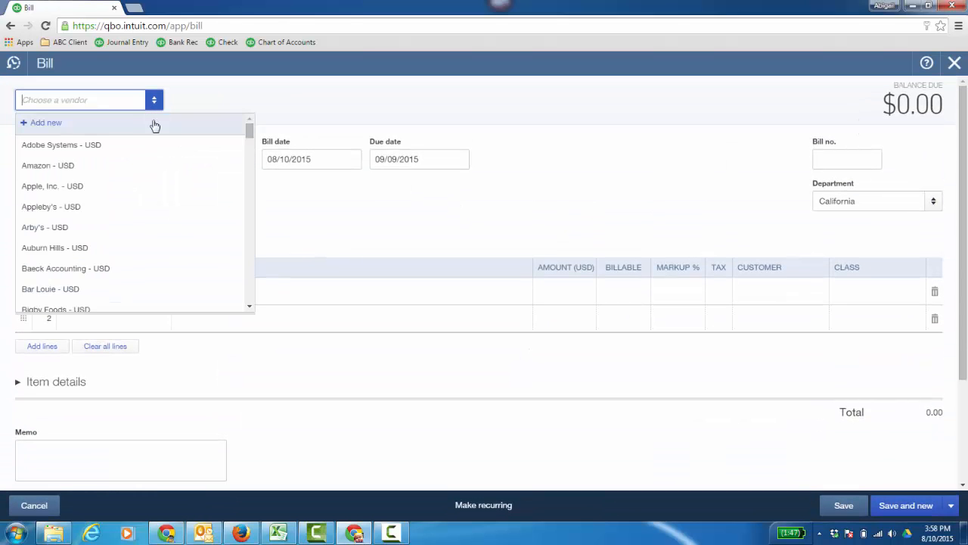
pyautogui.click(98, 155)
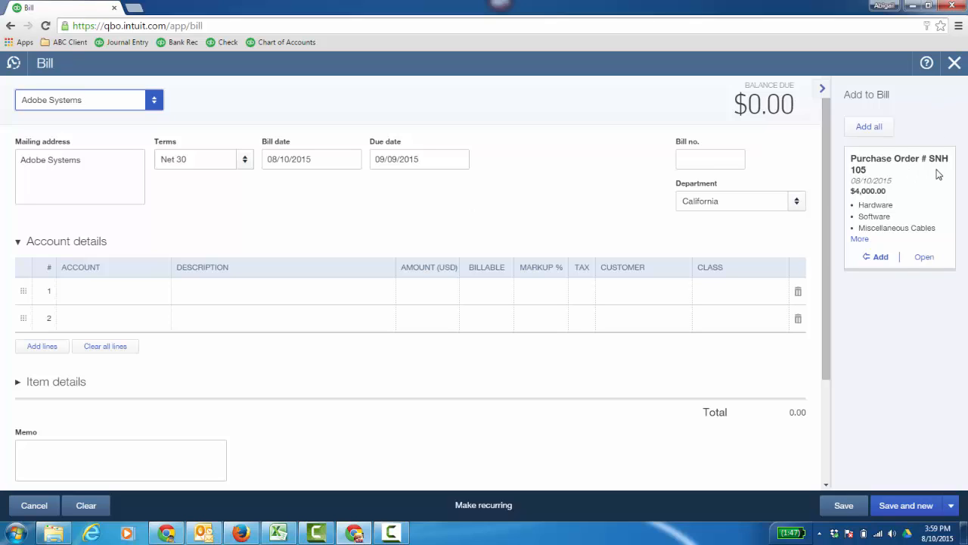
# - Add the open purchase order for hardware, software and miscellaneous cables to the Adobe Systems bill
pyautogui.click(879, 258)
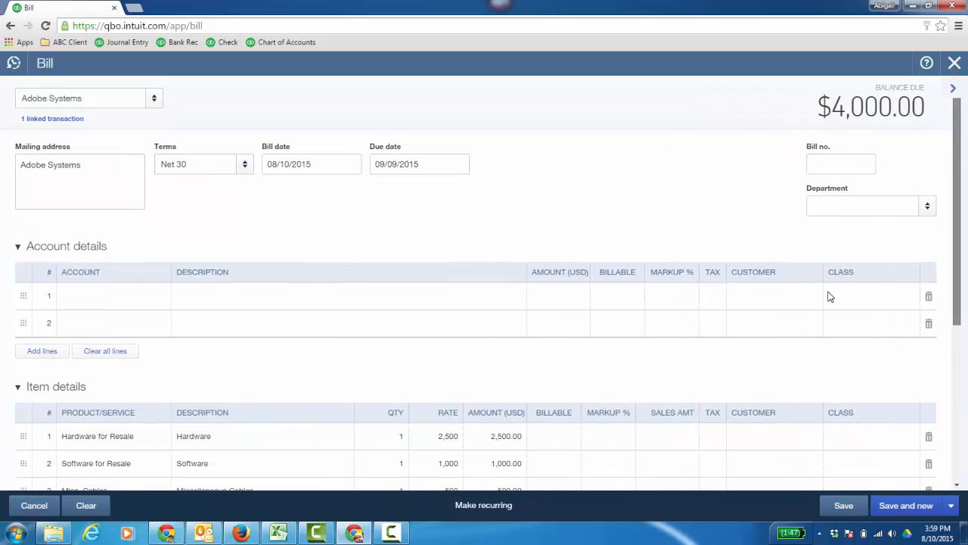
pyautogui.scroll(-1, 954, 260)
pyautogui.scroll(1, 954, 260)
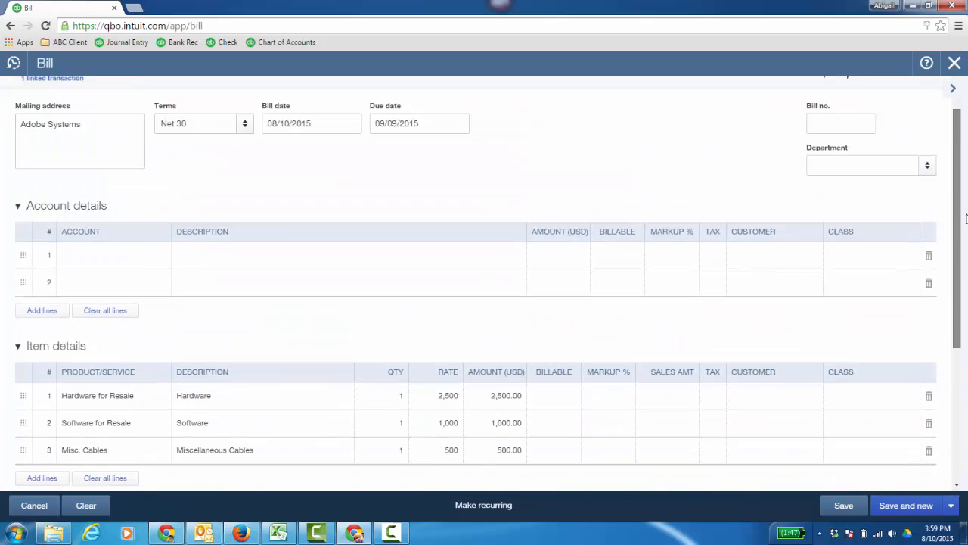
# - Assign the Enchanted Mitten department, class Conferences for hardware and software and QB Show for cables, collapse the account details, and save the bill
pyautogui.click(18, 246)
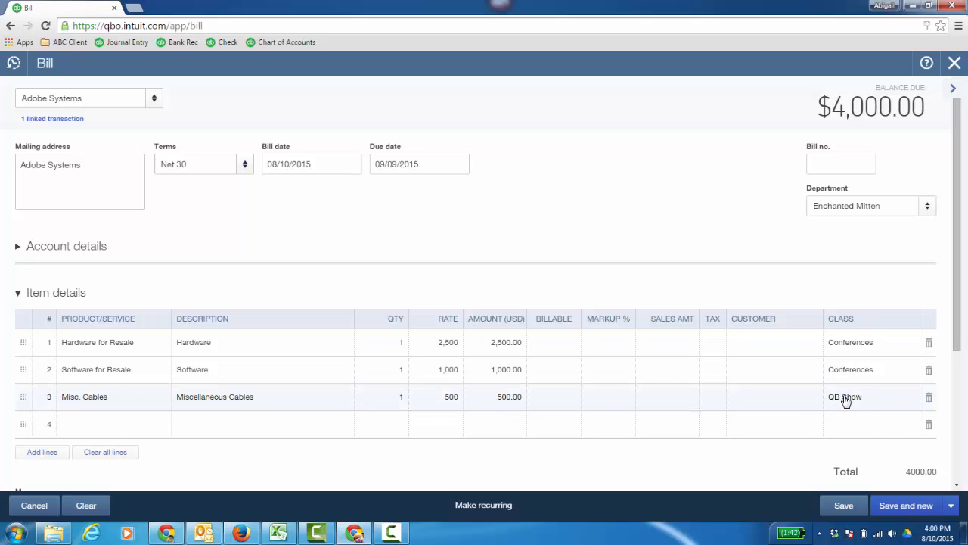
pyautogui.click(950, 506)
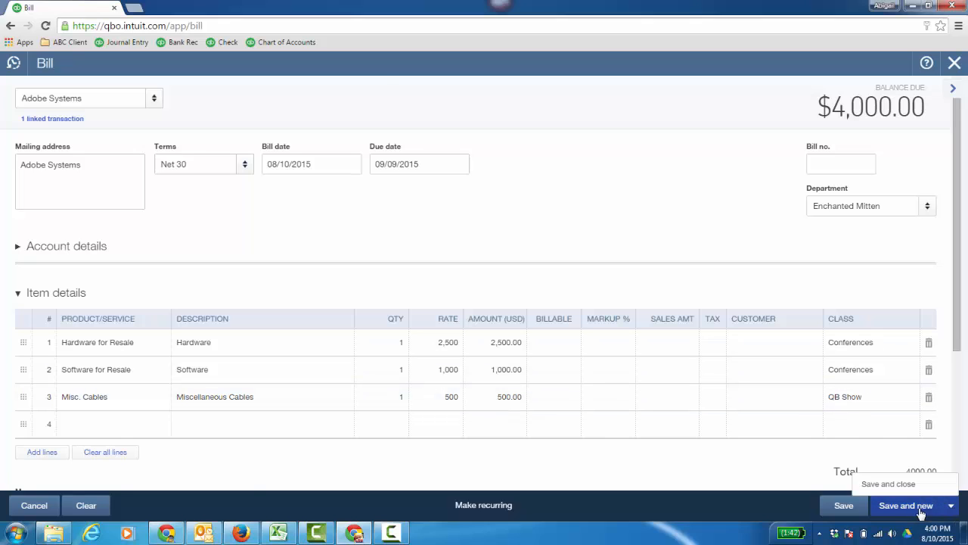
pyautogui.click(843, 507)
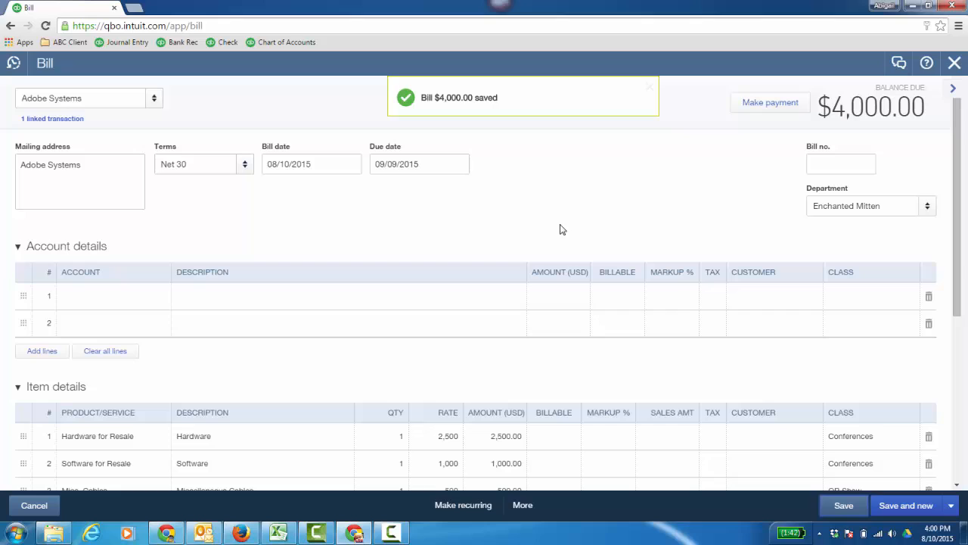
# - Open the saved bill's transaction journal and examine its debit and credit accounts in the wider report view
pyautogui.click(523, 505)
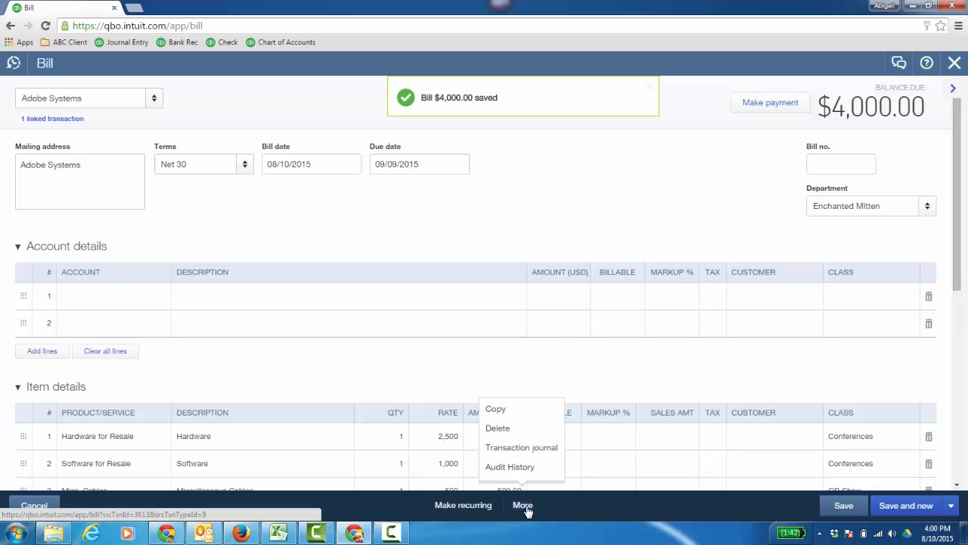
pyautogui.click(526, 448)
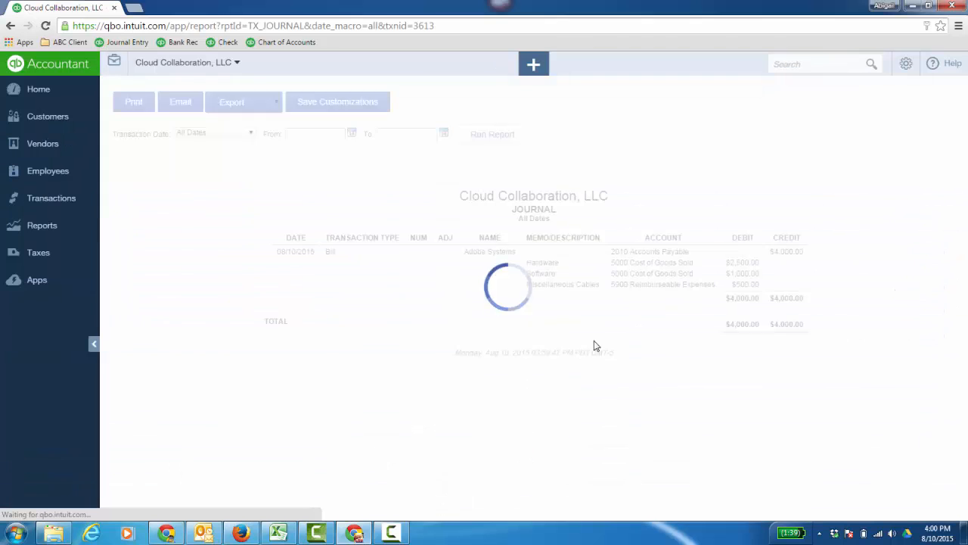
pyautogui.click(94, 344)
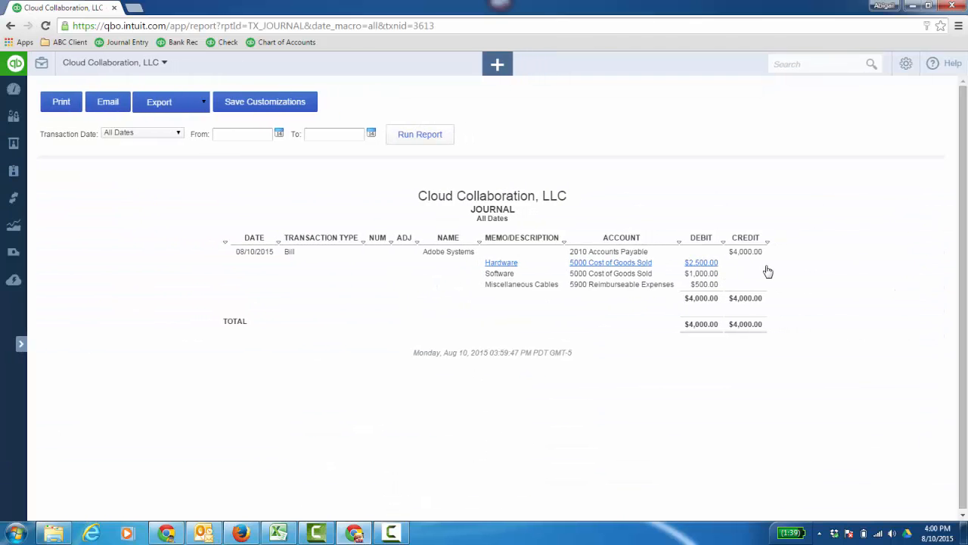
# - Start paying bills and filter the open bills to the payee Baeck Accounting
pyautogui.click(499, 66)
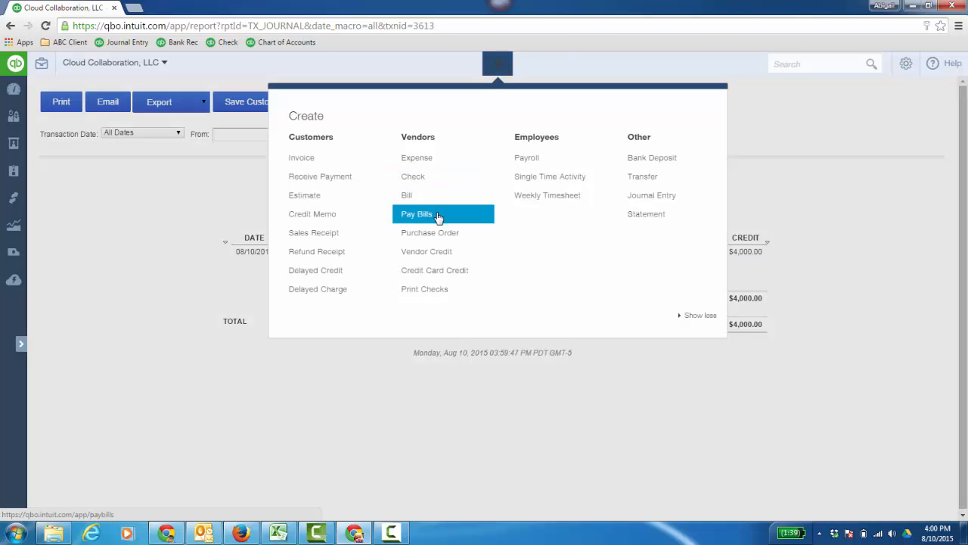
pyautogui.click(439, 215)
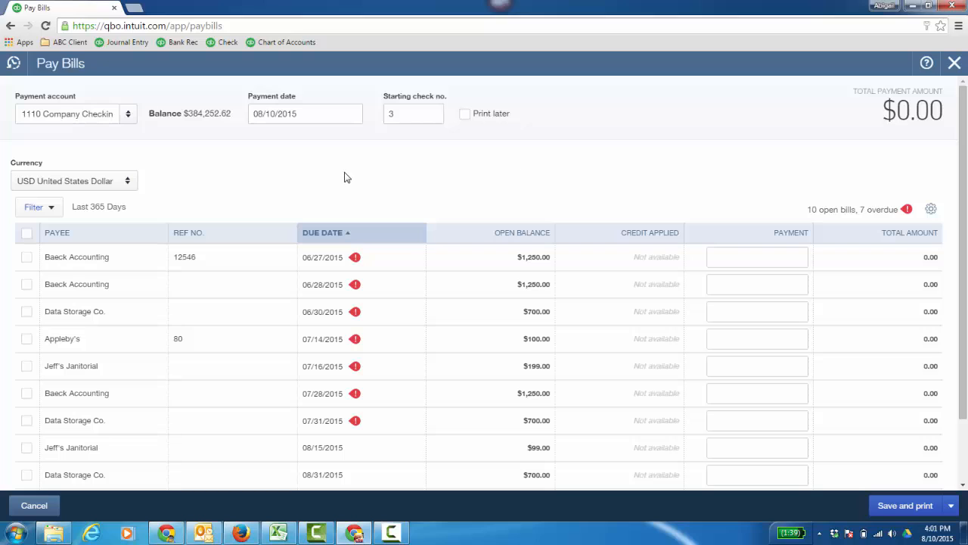
pyautogui.click(52, 210)
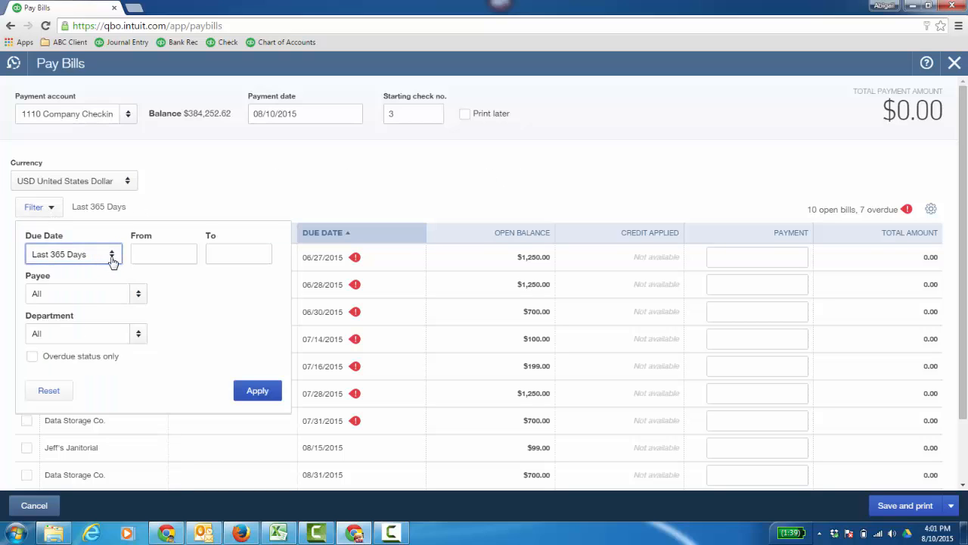
pyautogui.click(139, 299)
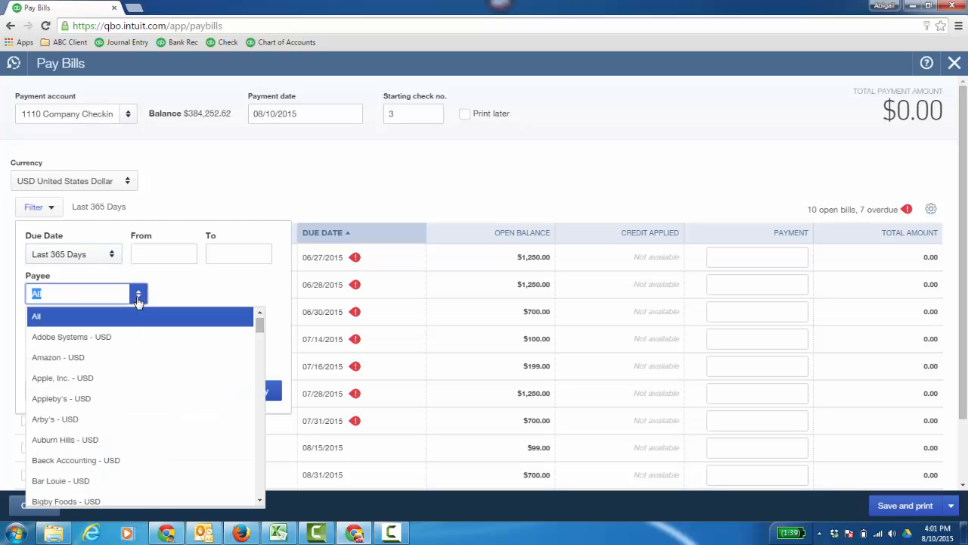
pyautogui.click(91, 462)
pyautogui.click(257, 391)
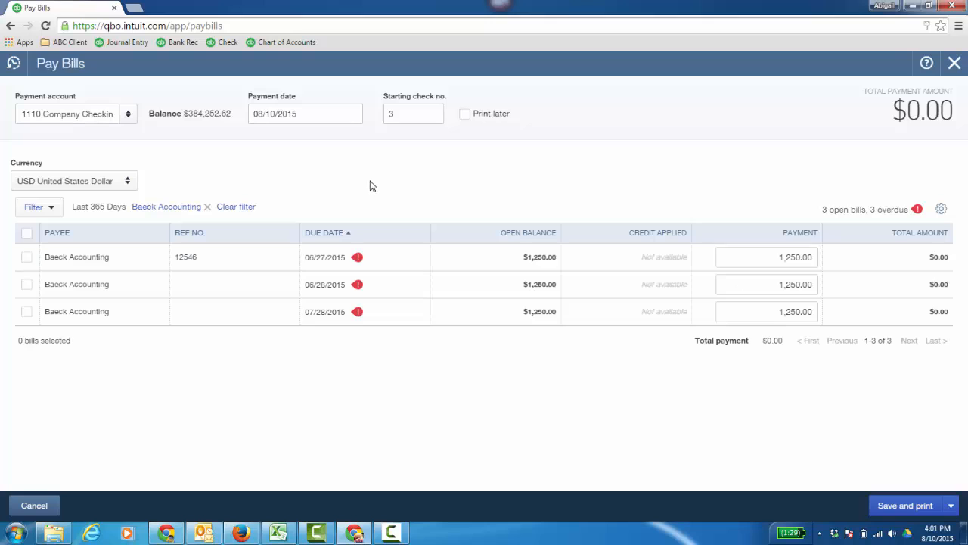
# - Select all the Baeck Accounting bills, save the payments for check printing, and leave the print checks setup
pyautogui.click(26, 233)
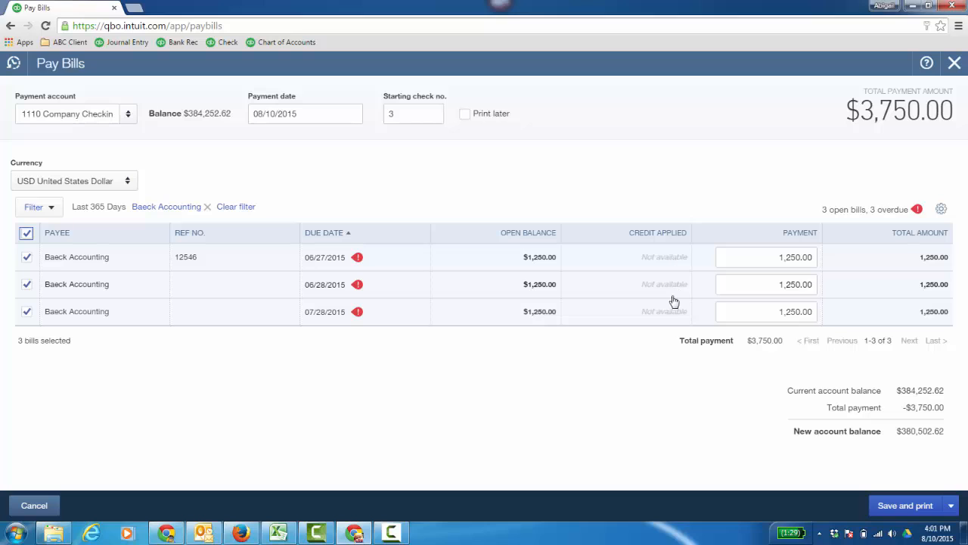
pyautogui.click(914, 511)
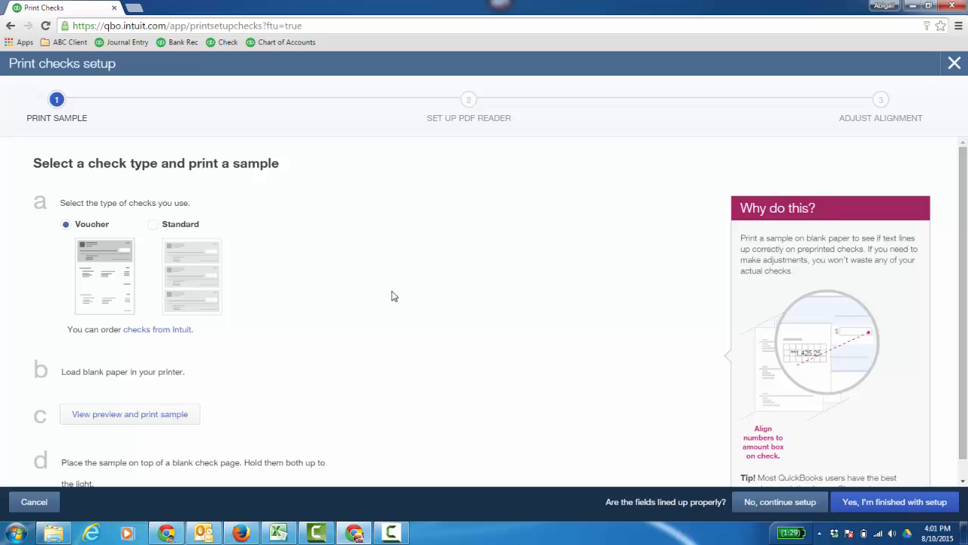
pyautogui.click(908, 511)
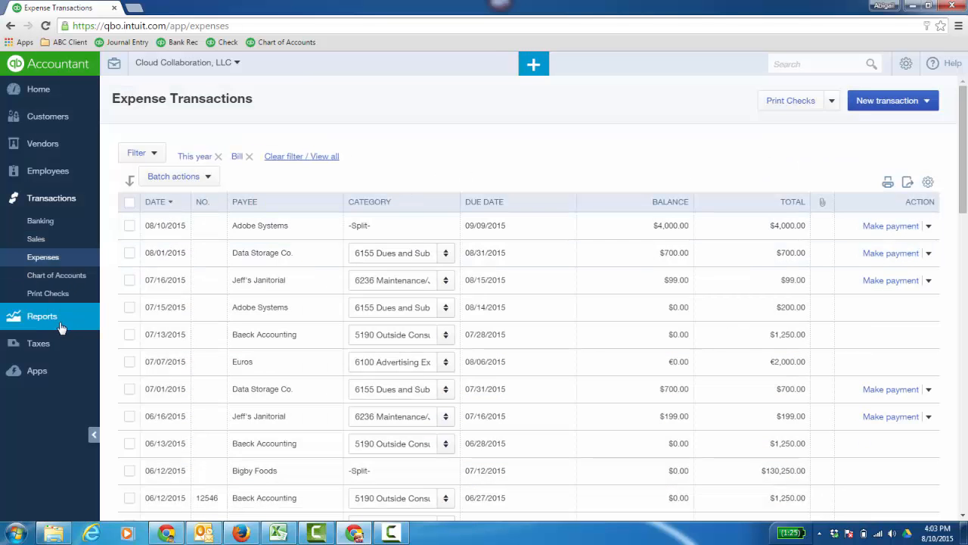
# - Look over the Manage Accounts Payable reports within the full report list
pyautogui.click(61, 323)
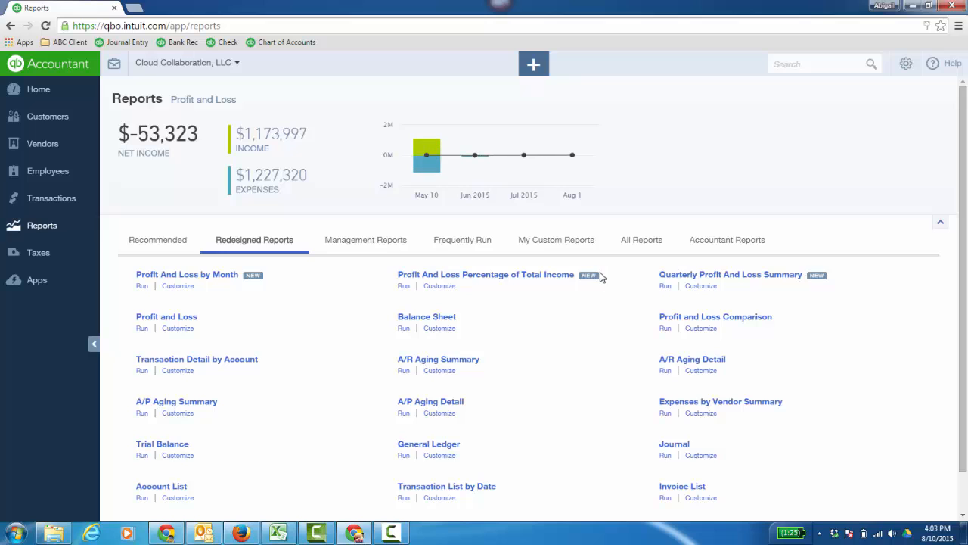
pyautogui.click(639, 243)
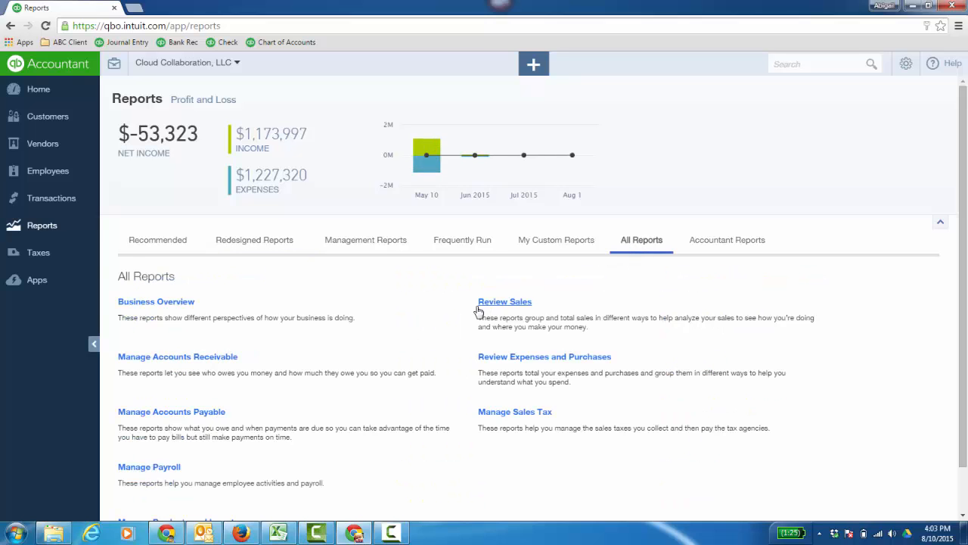
pyautogui.click(211, 414)
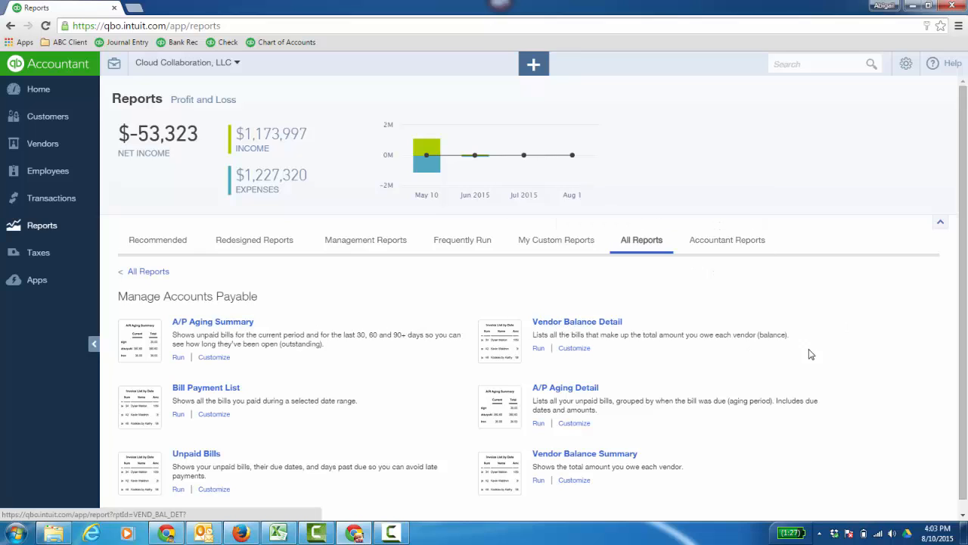
pyautogui.scroll(-1, 932, 363)
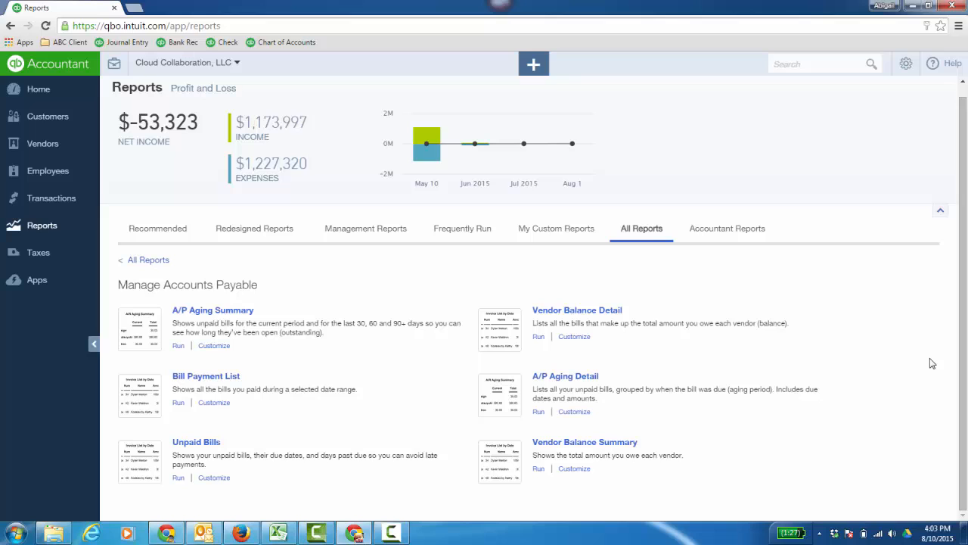